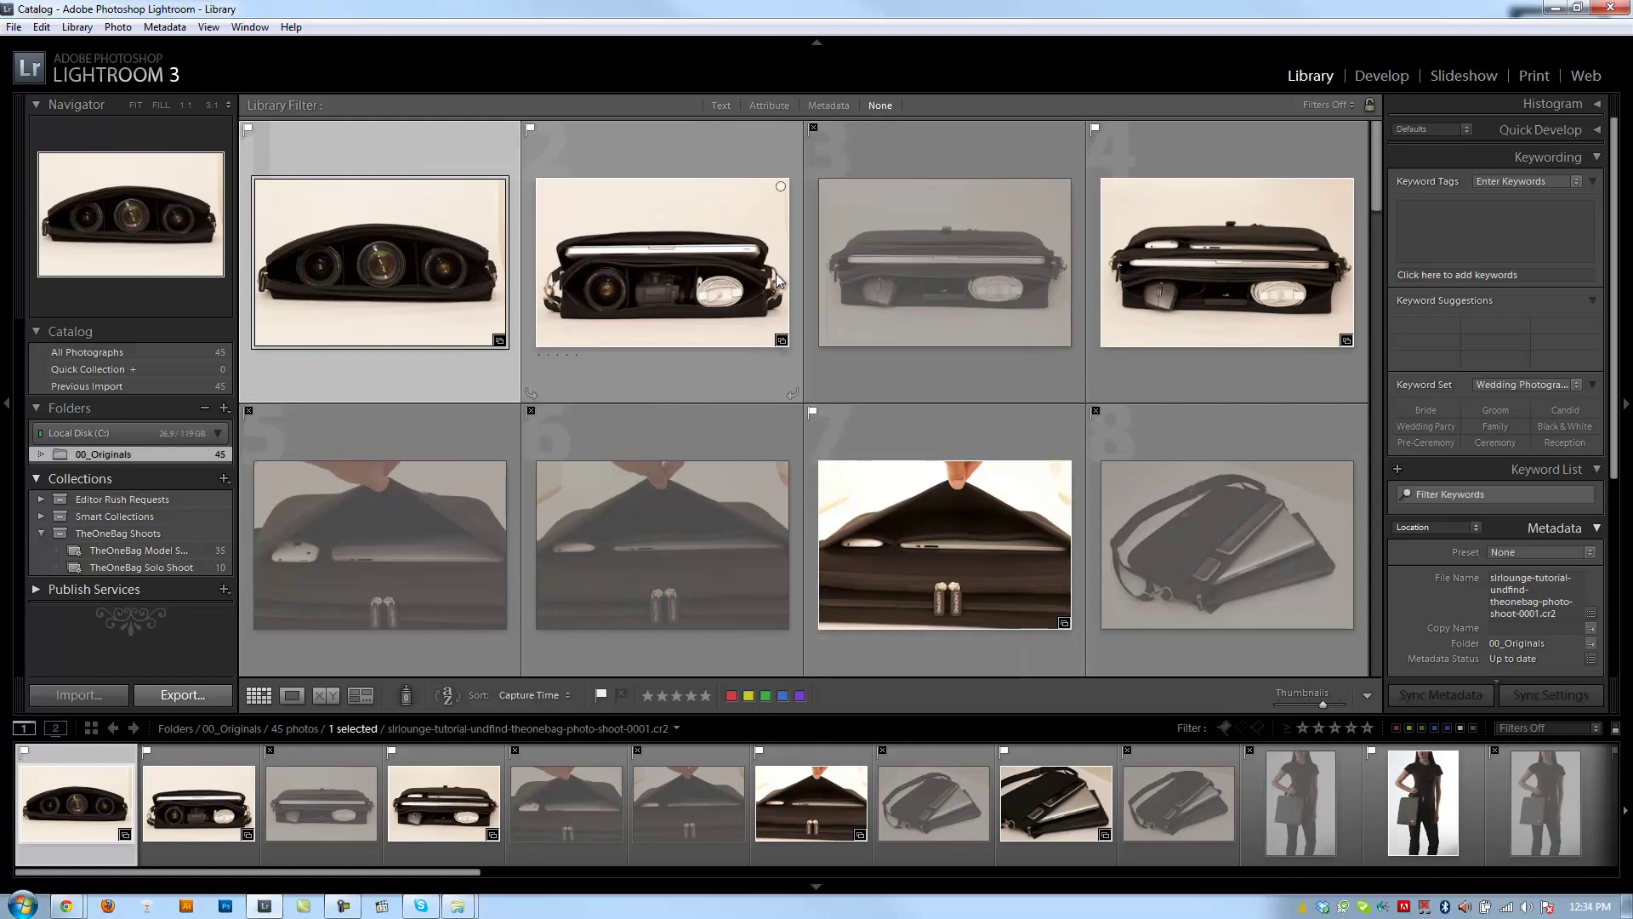
Extend the selection from the lens bag shot to the second bag-on-laptop shot, ten photos in all.
scroll(1038, 309, "down", 3)
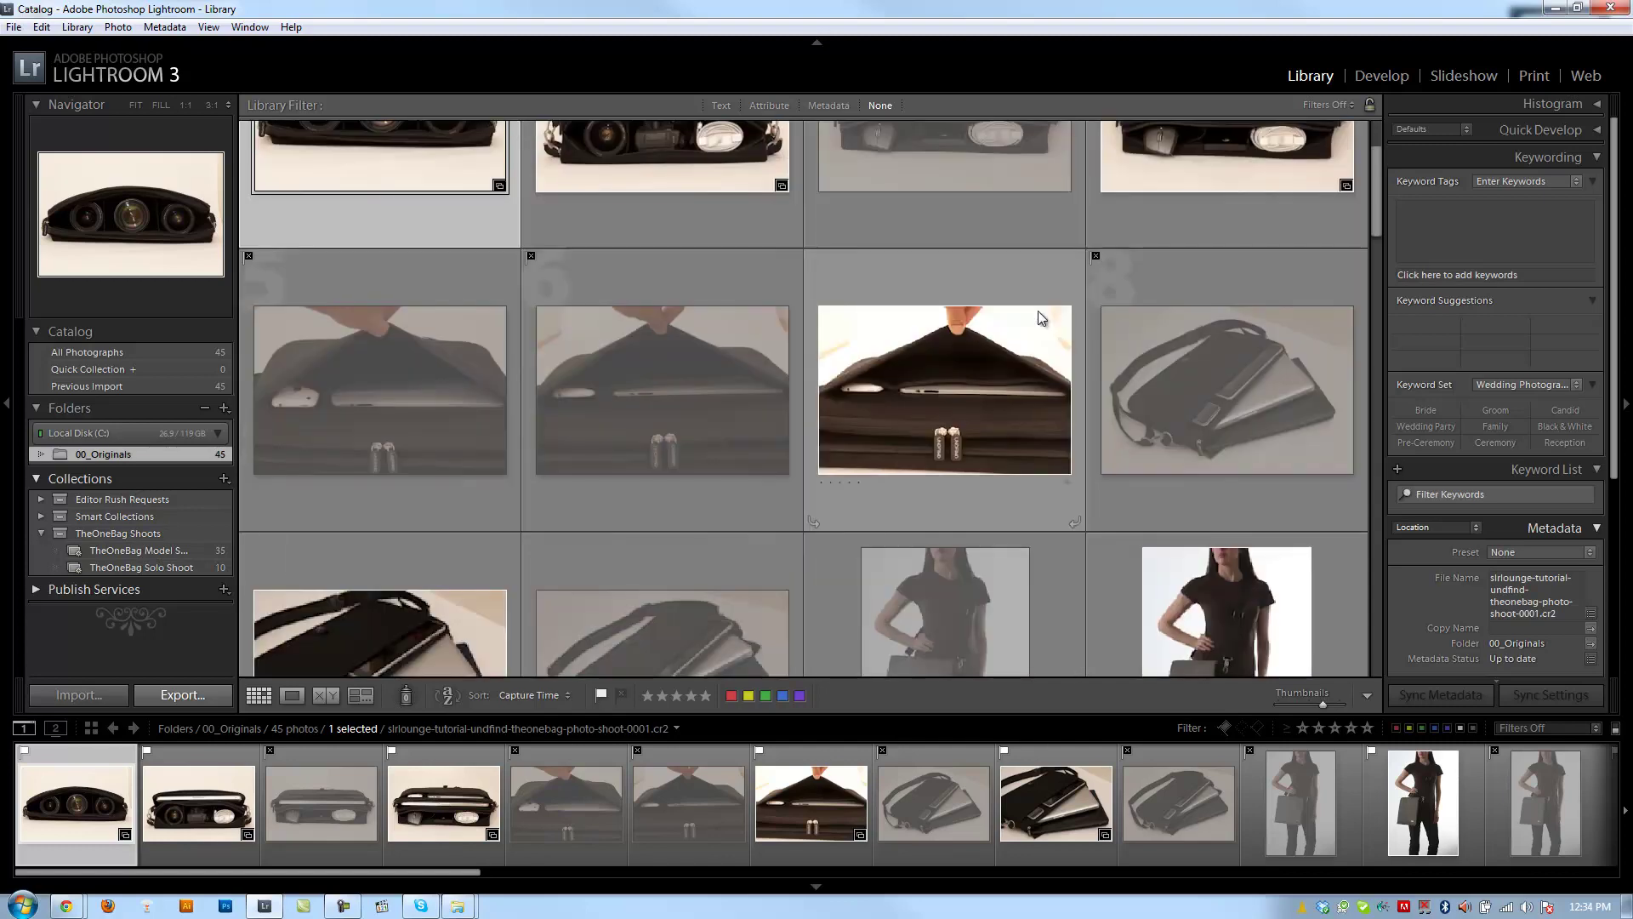
scroll(929, 319, "up", 3)
scroll(745, 396, "down", 5)
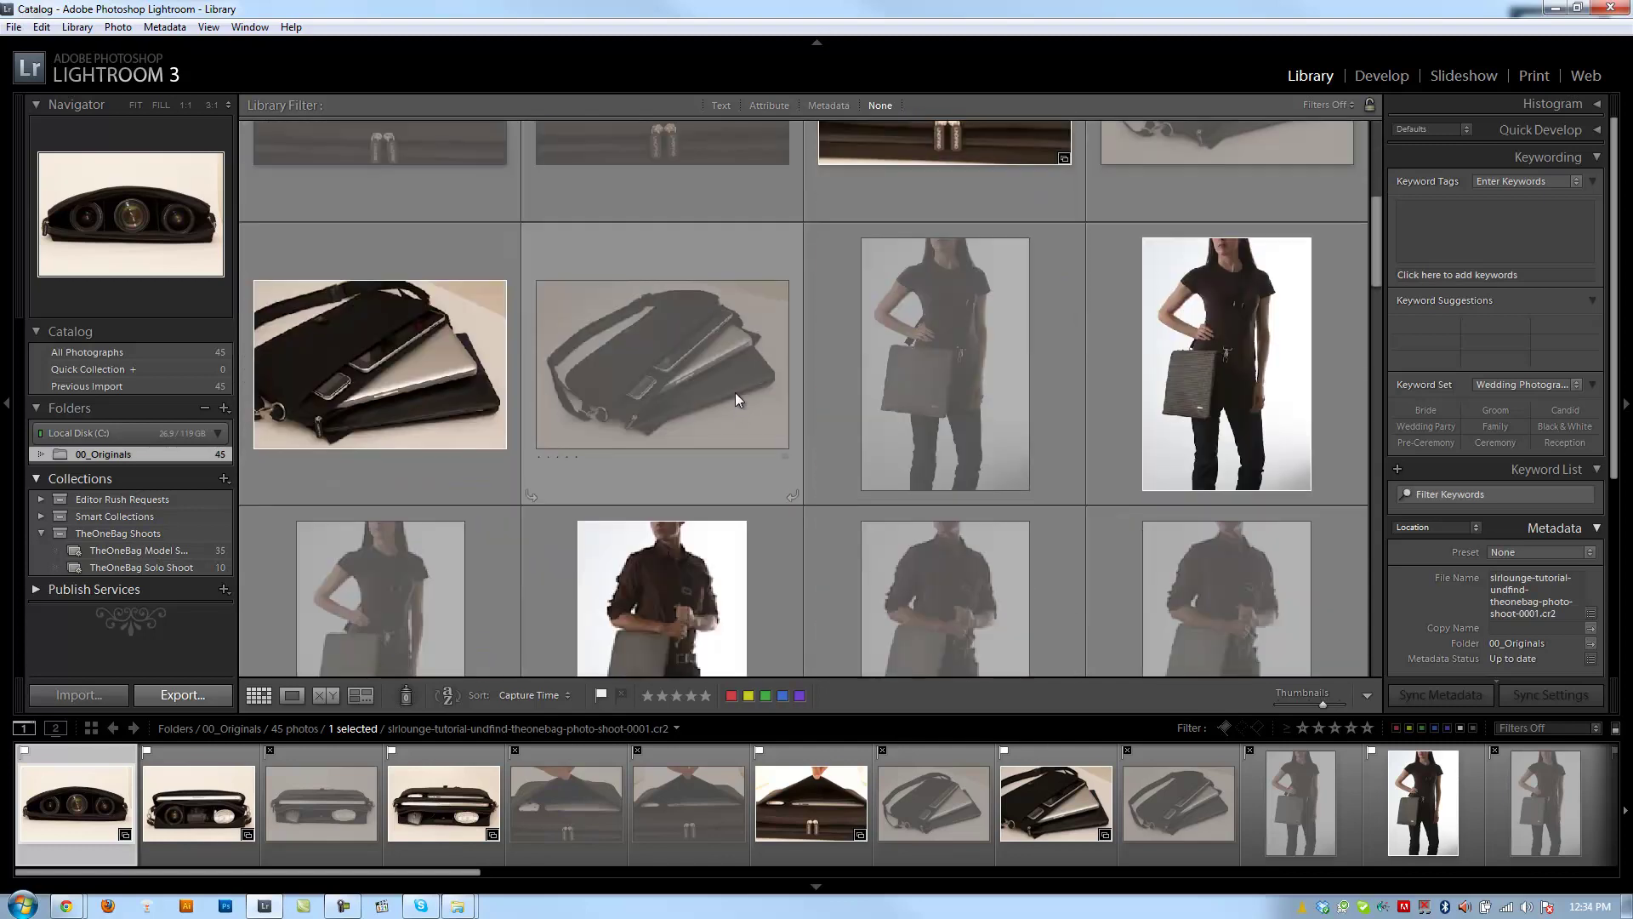
scroll(657, 344, "up", 5)
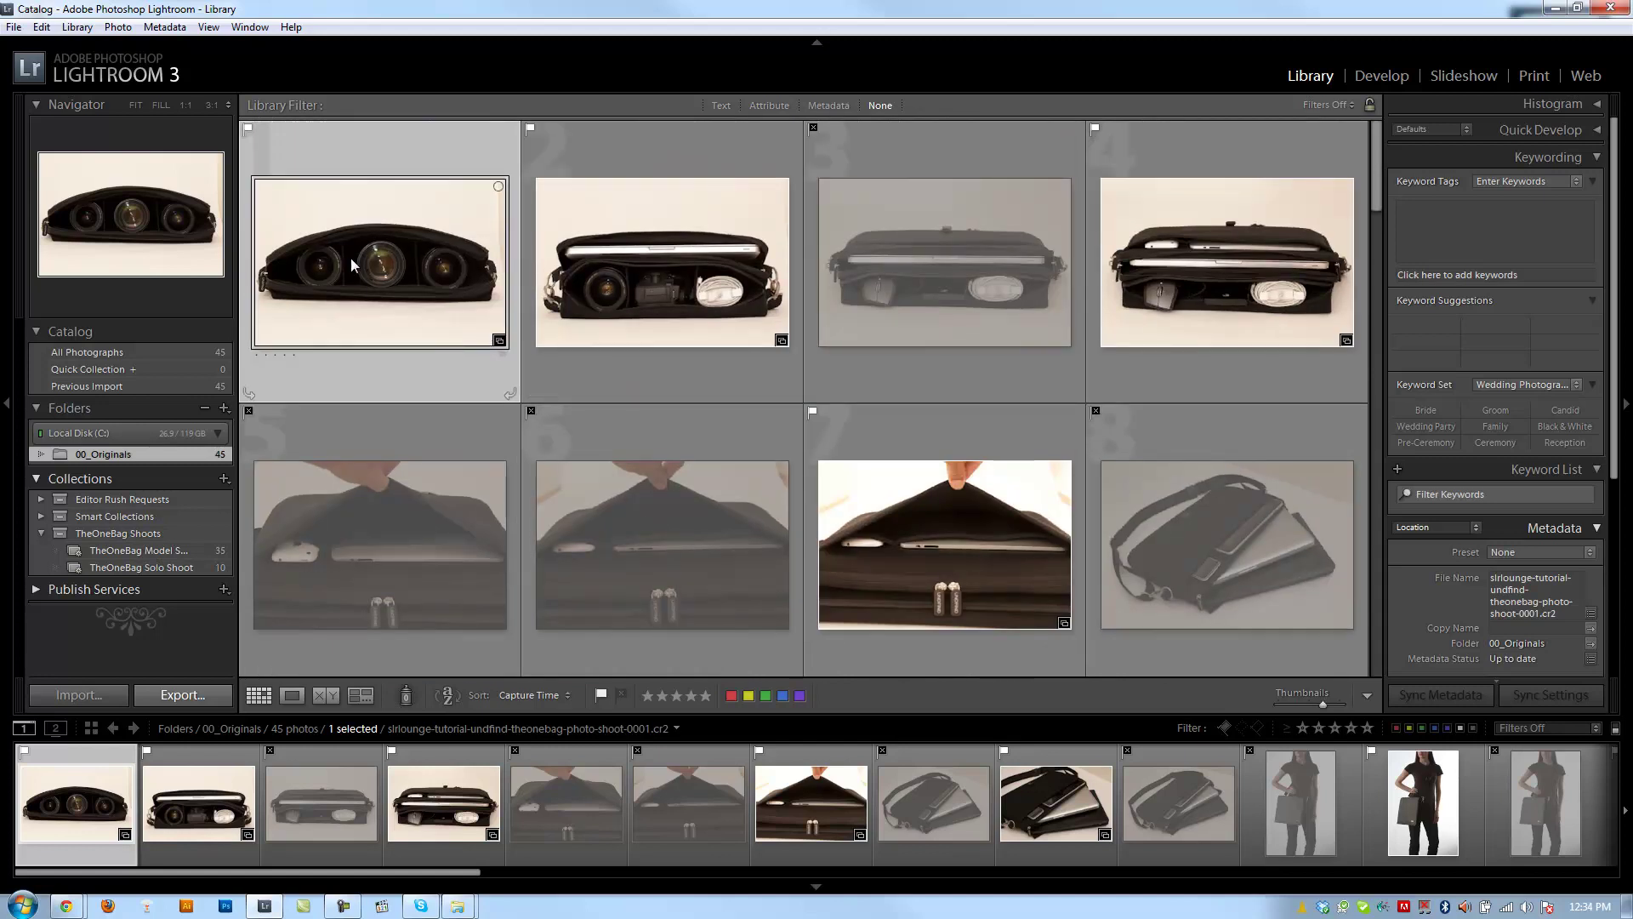
scroll(813, 295, "down", 2)
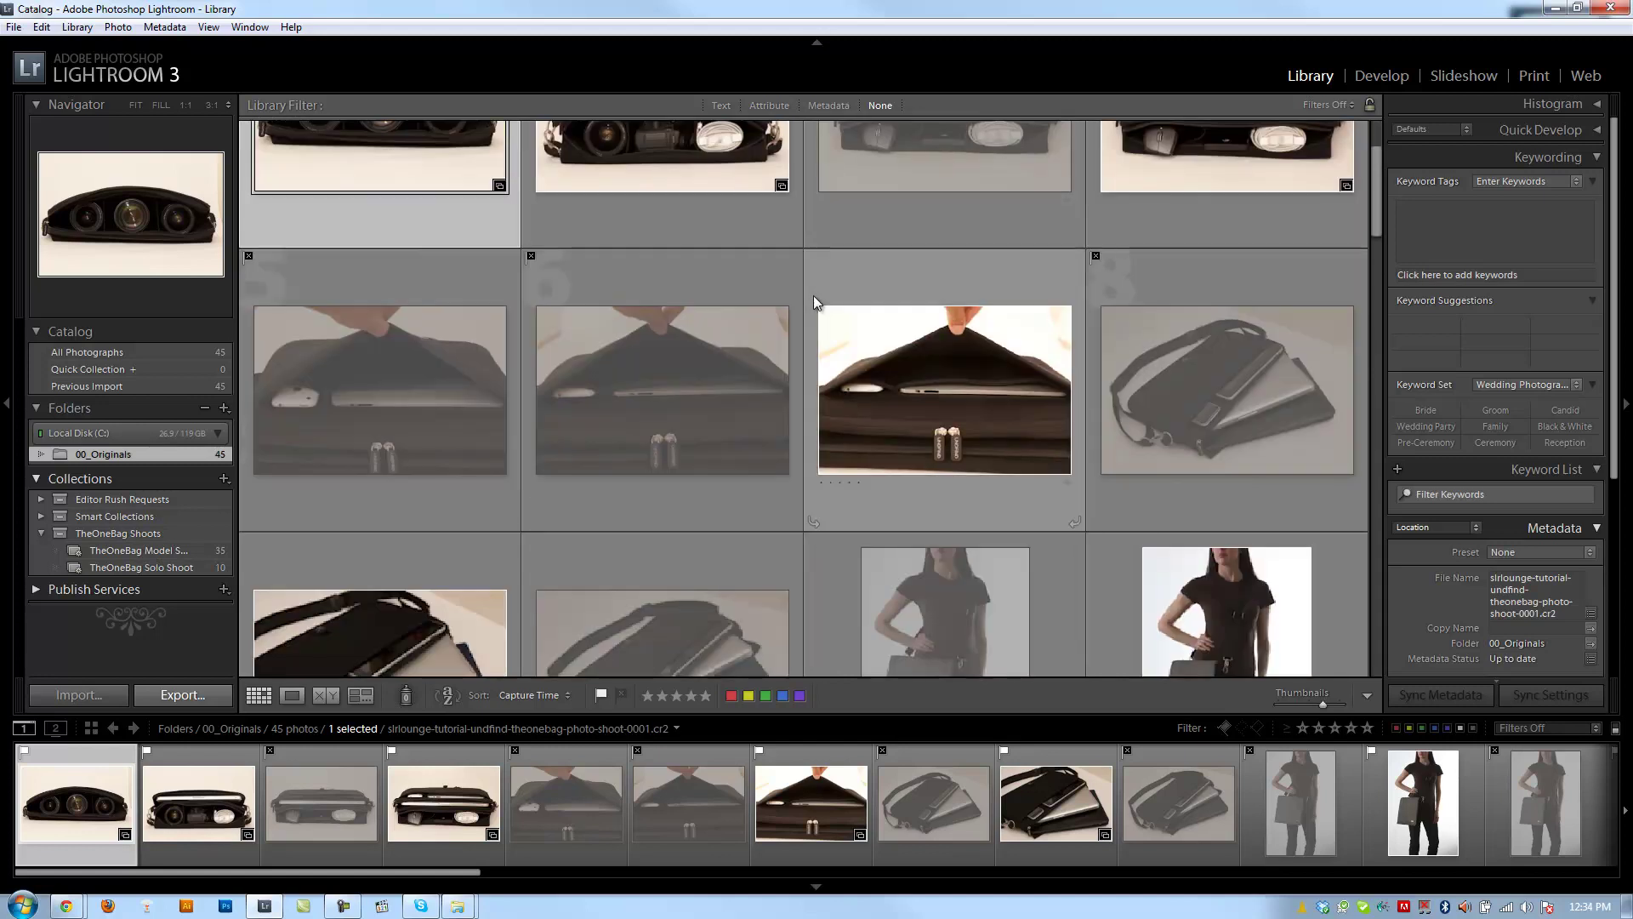
scroll(814, 294, "down", 2)
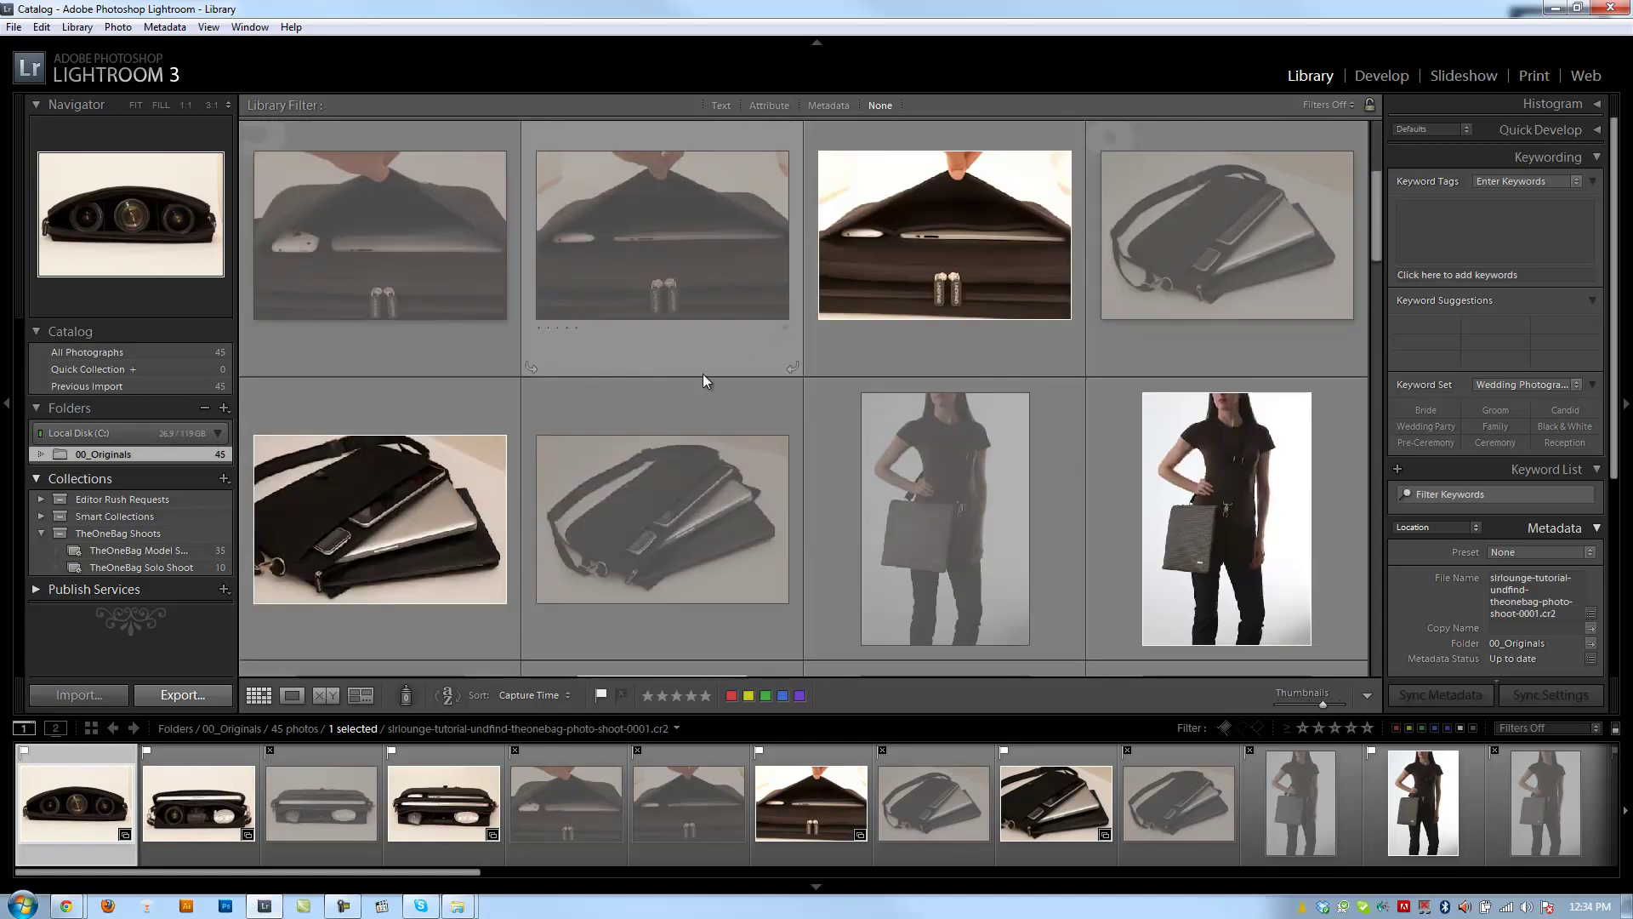
left_click(664, 507, "shift")
scroll(629, 508, "up", 4)
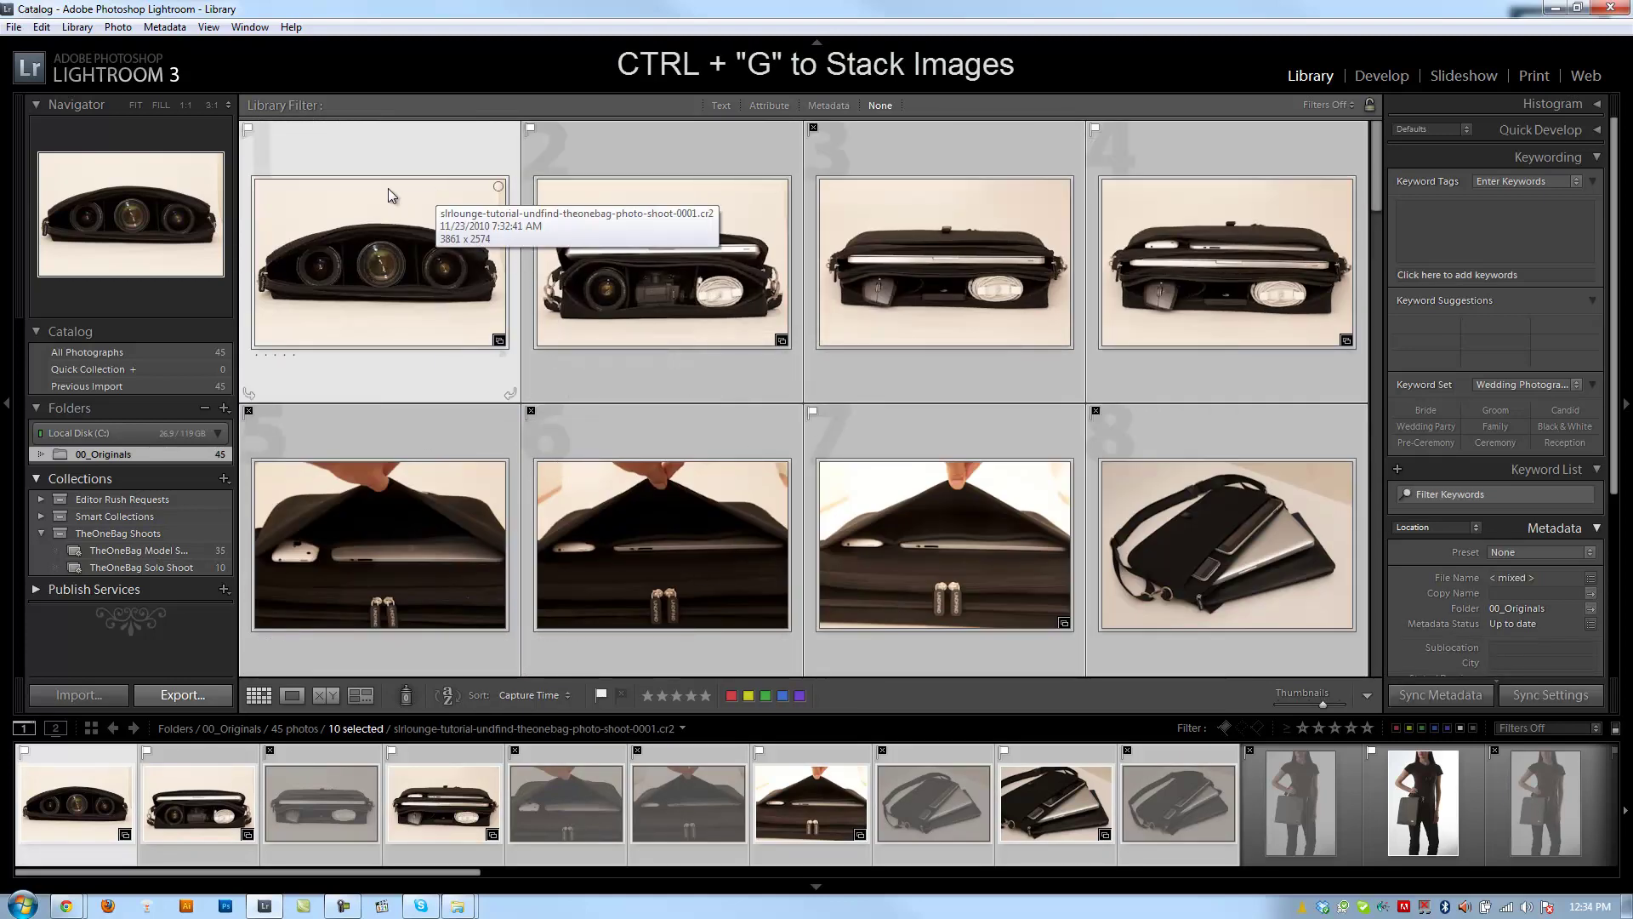
Stack the ten selected bag photos with Ctrl+G, leaving 36 of 45 visible.
key("ctrl+g")
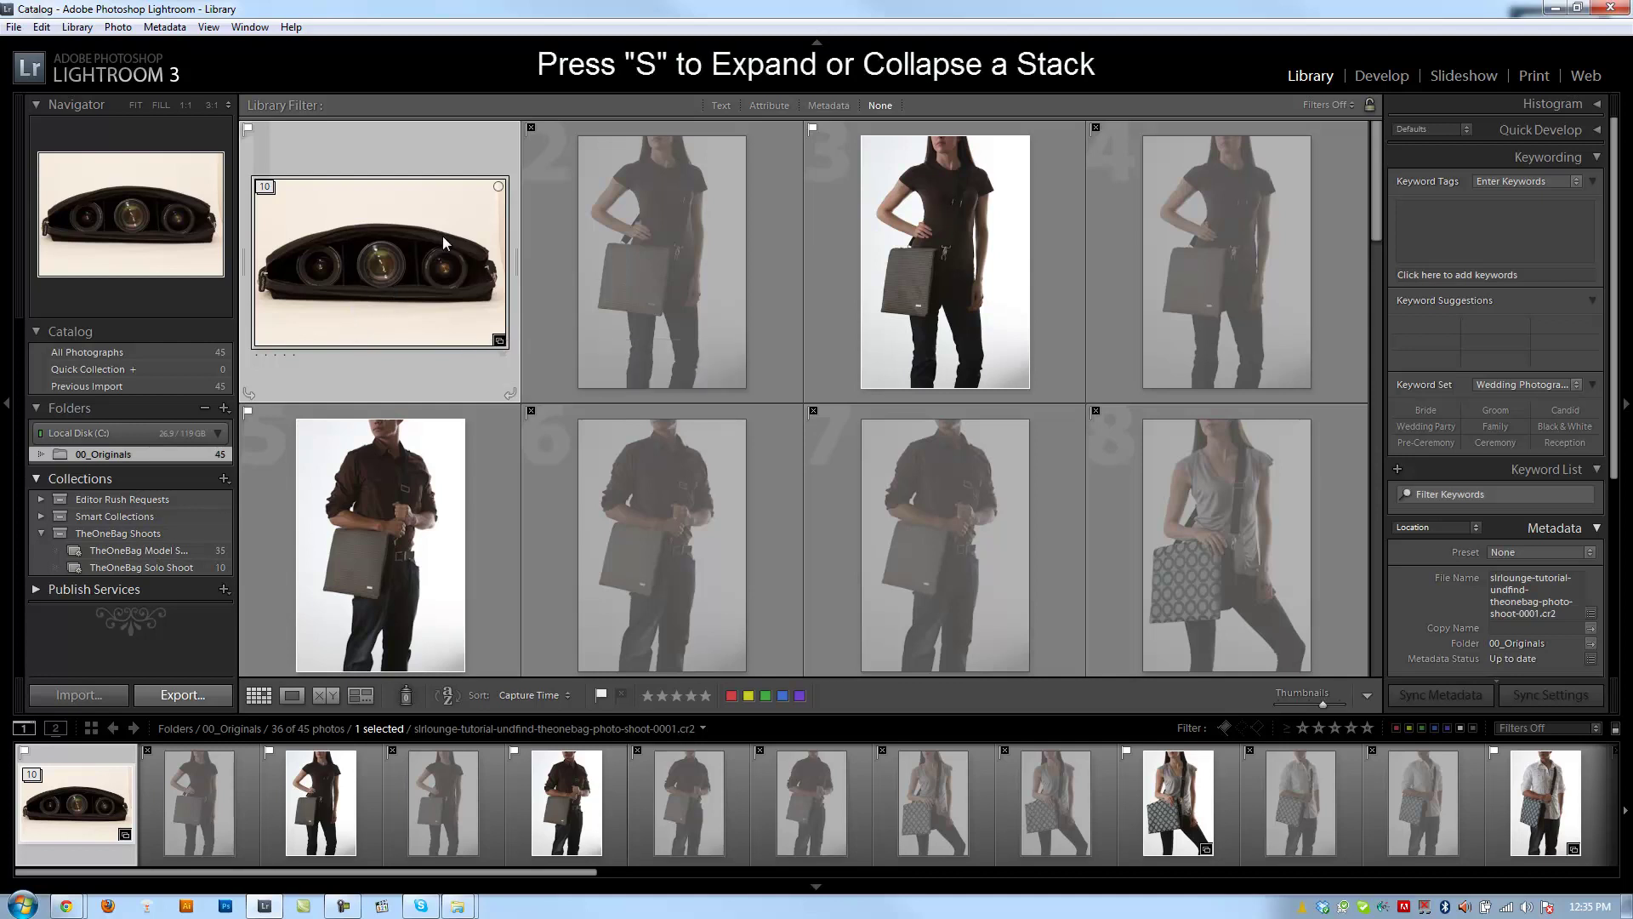
key("s")
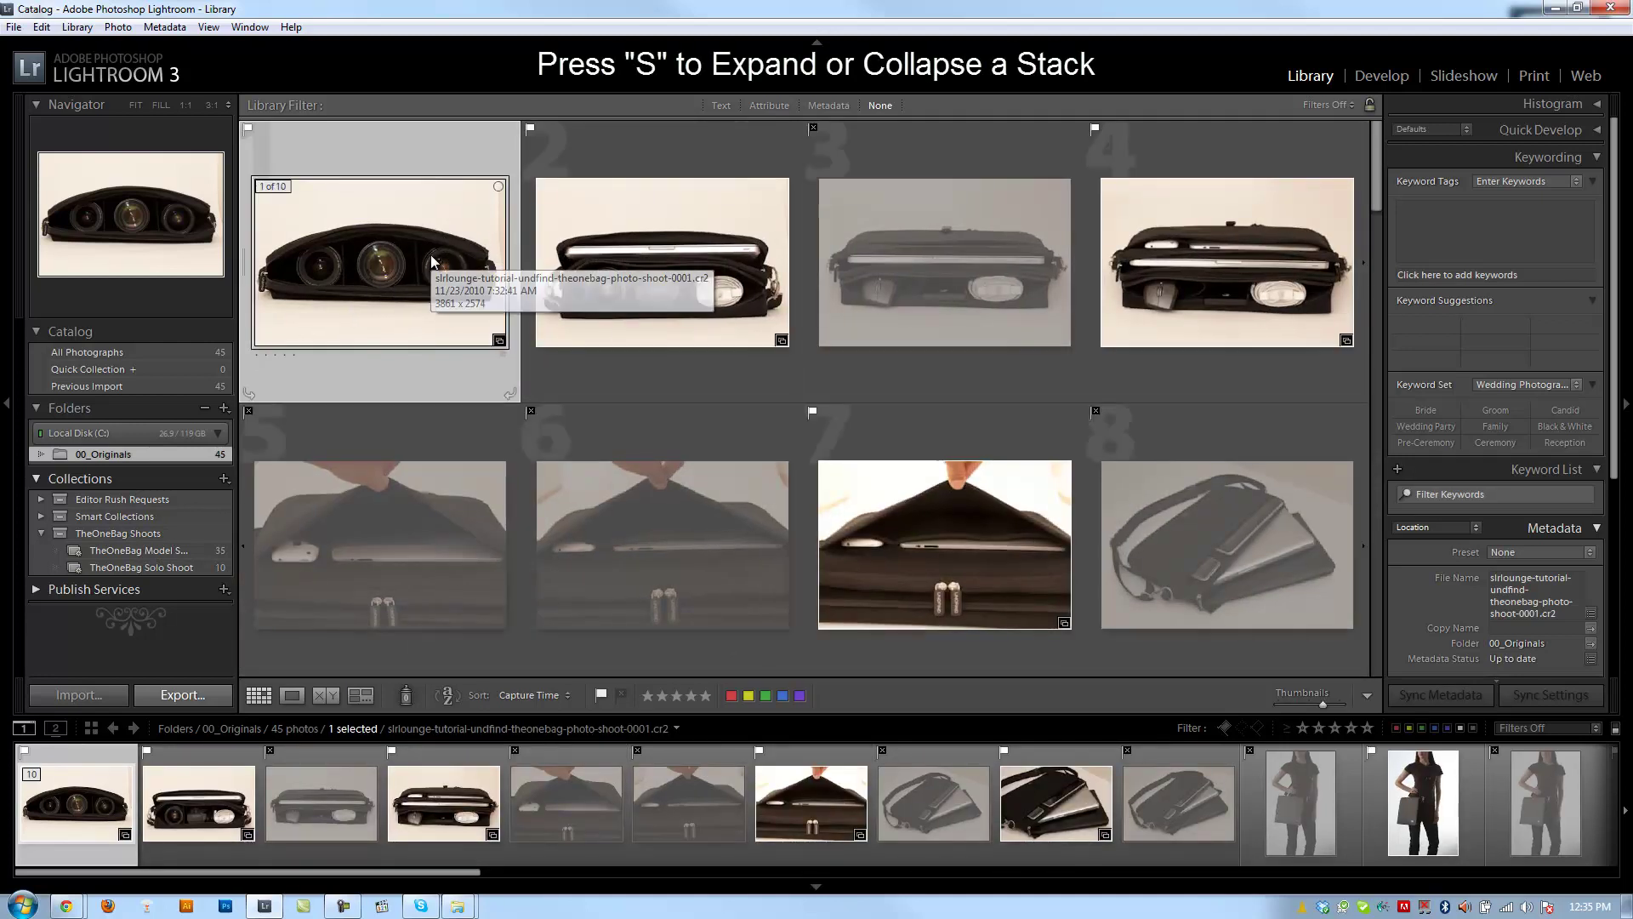
key("s")
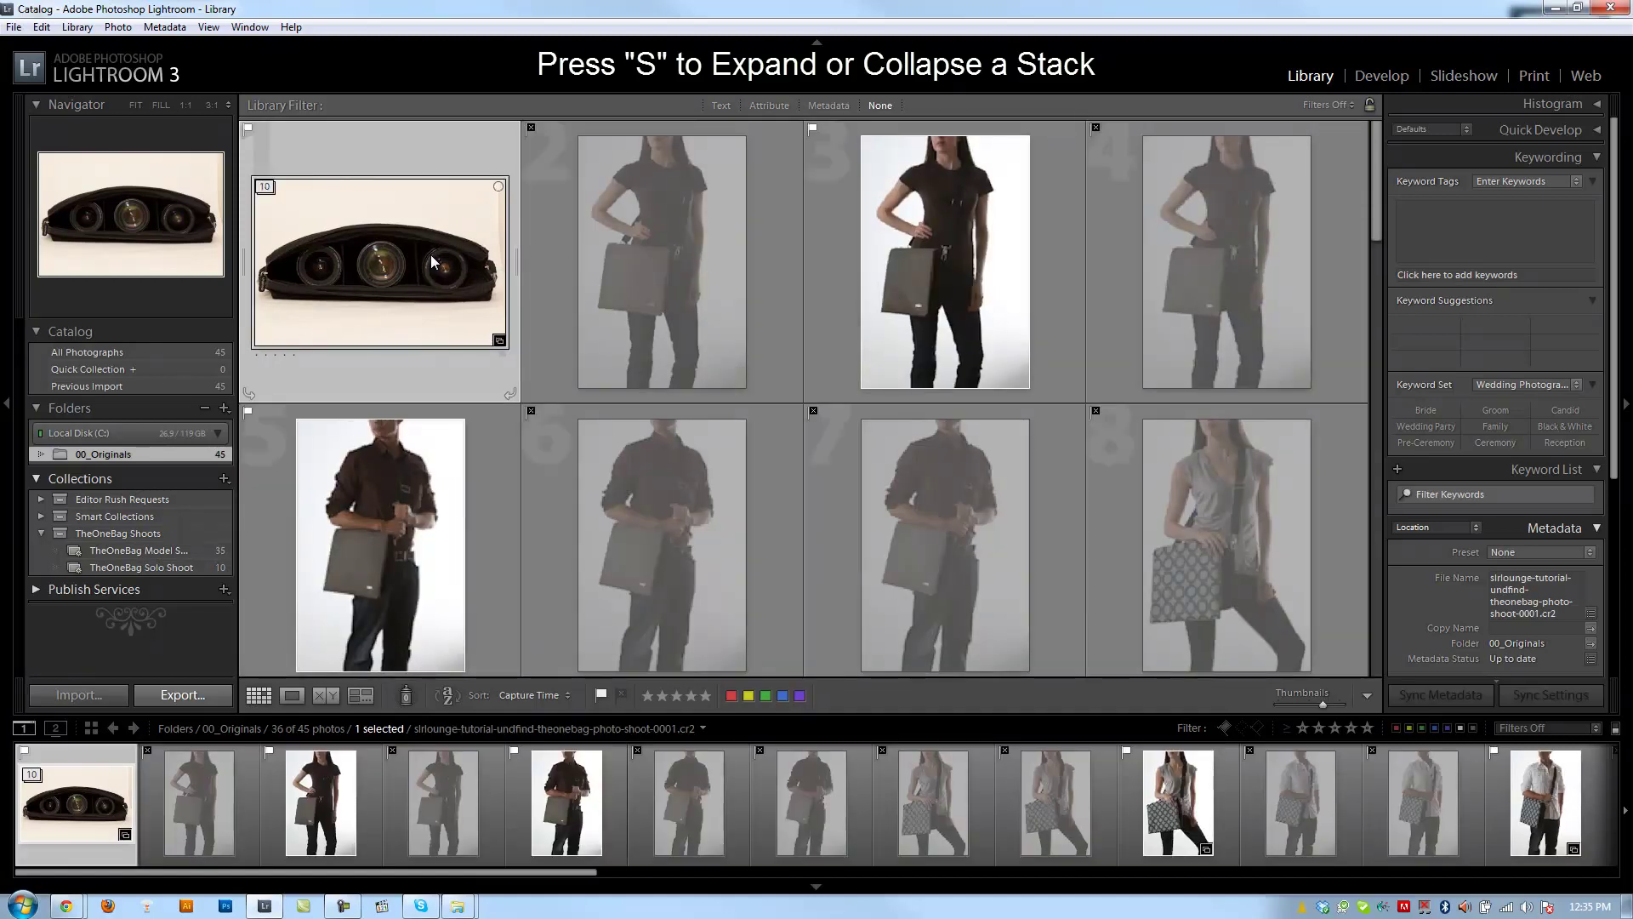
left_click(266, 188)
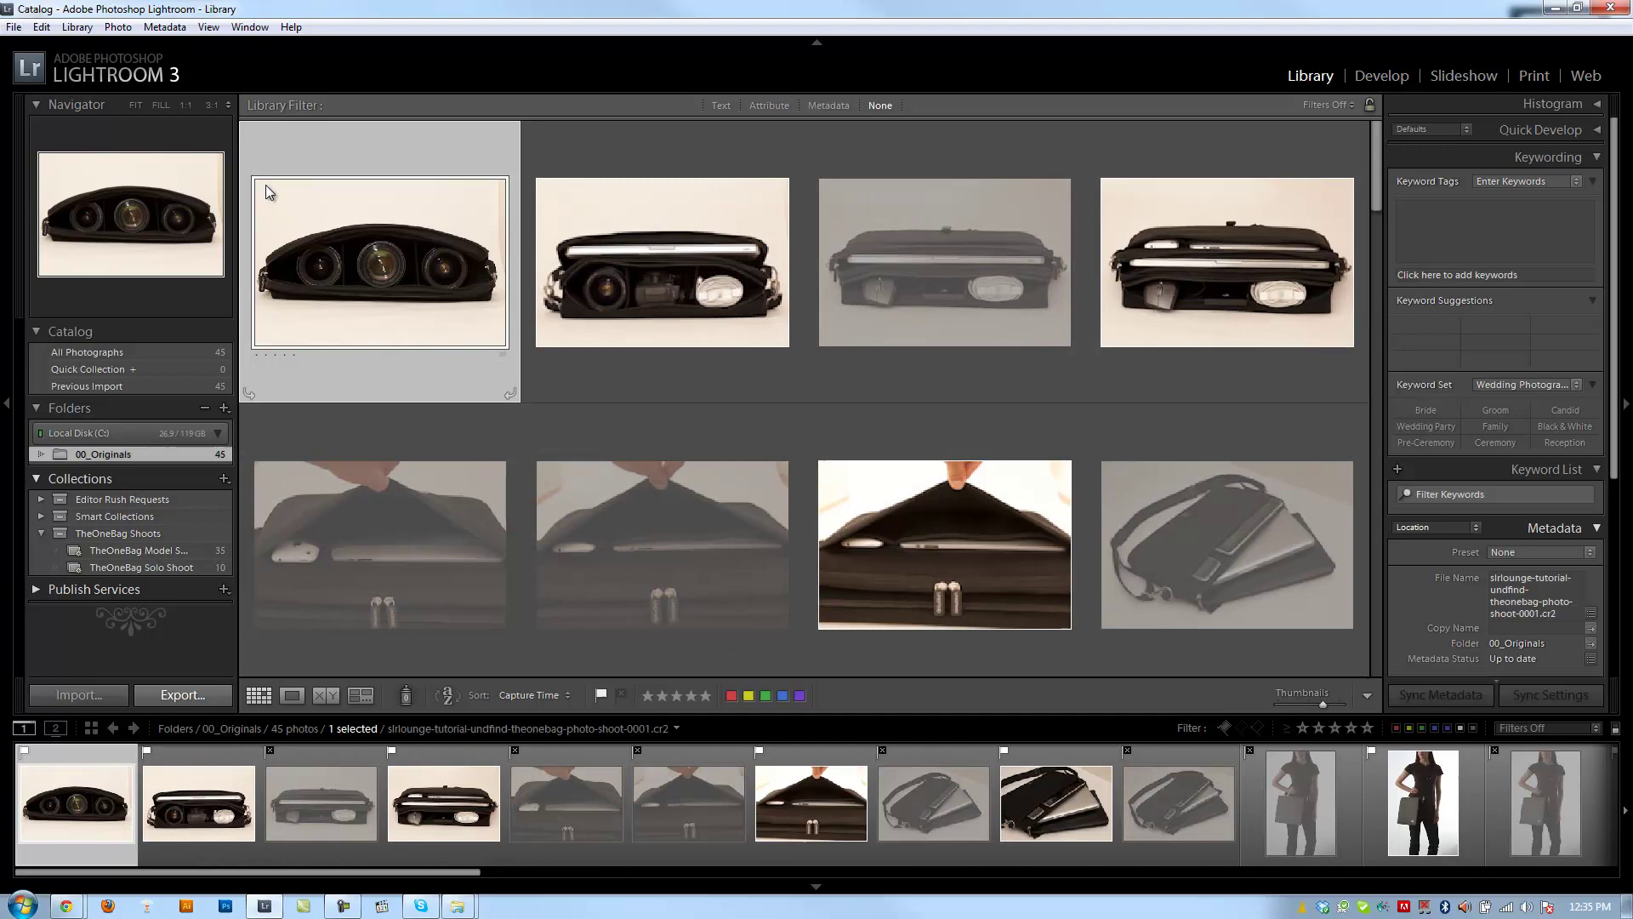
left_click(275, 190)
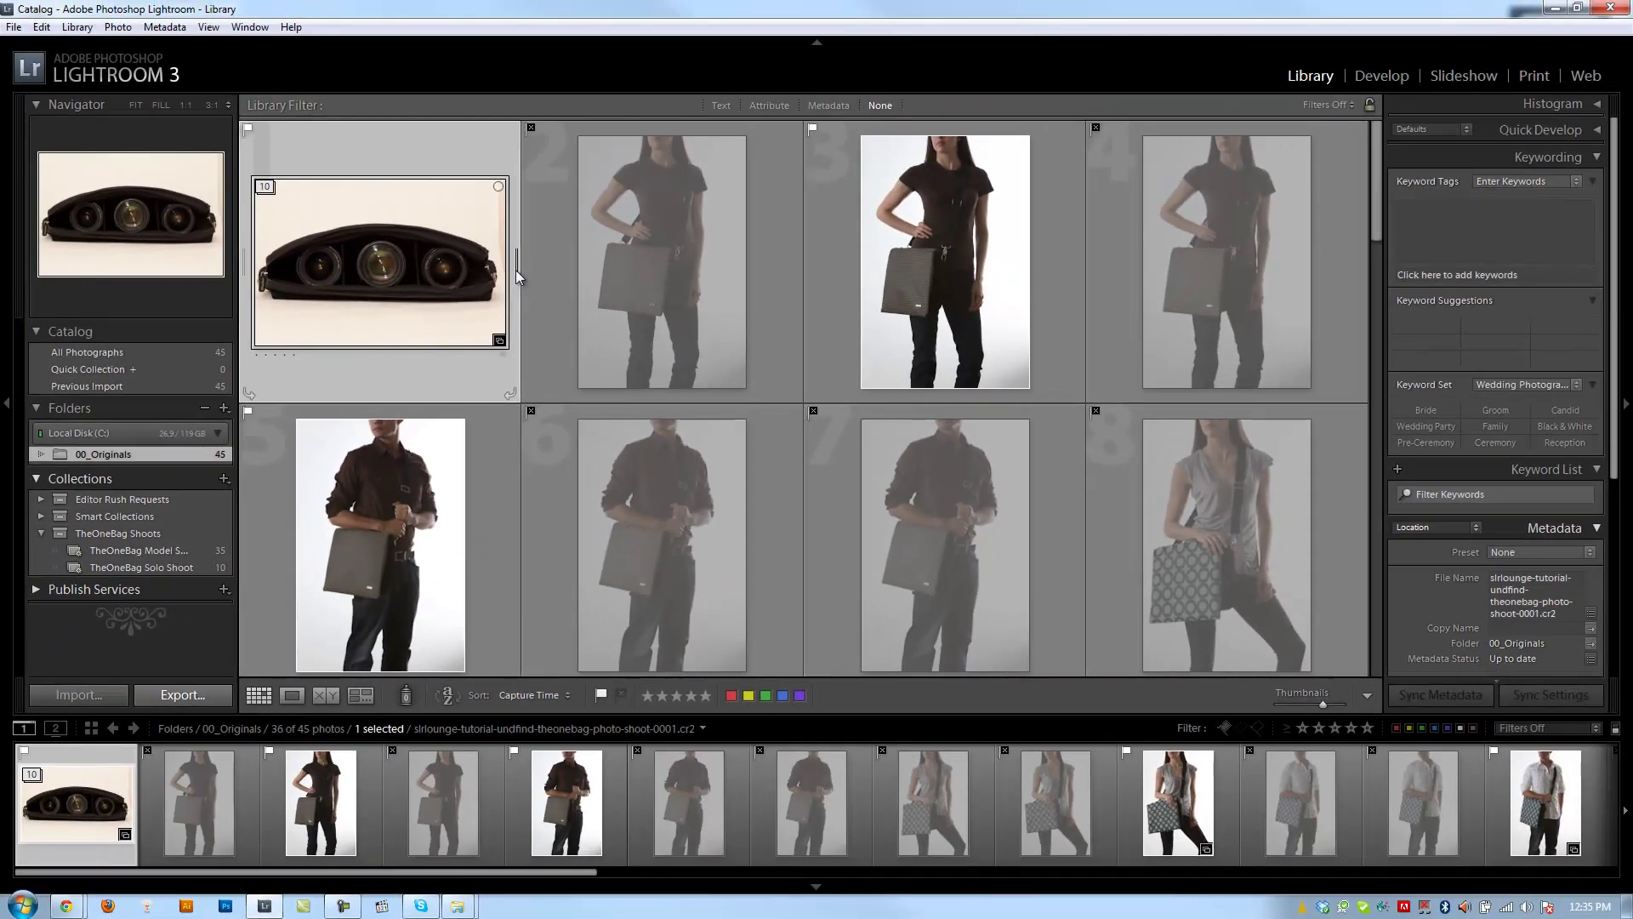
left_click(516, 269)
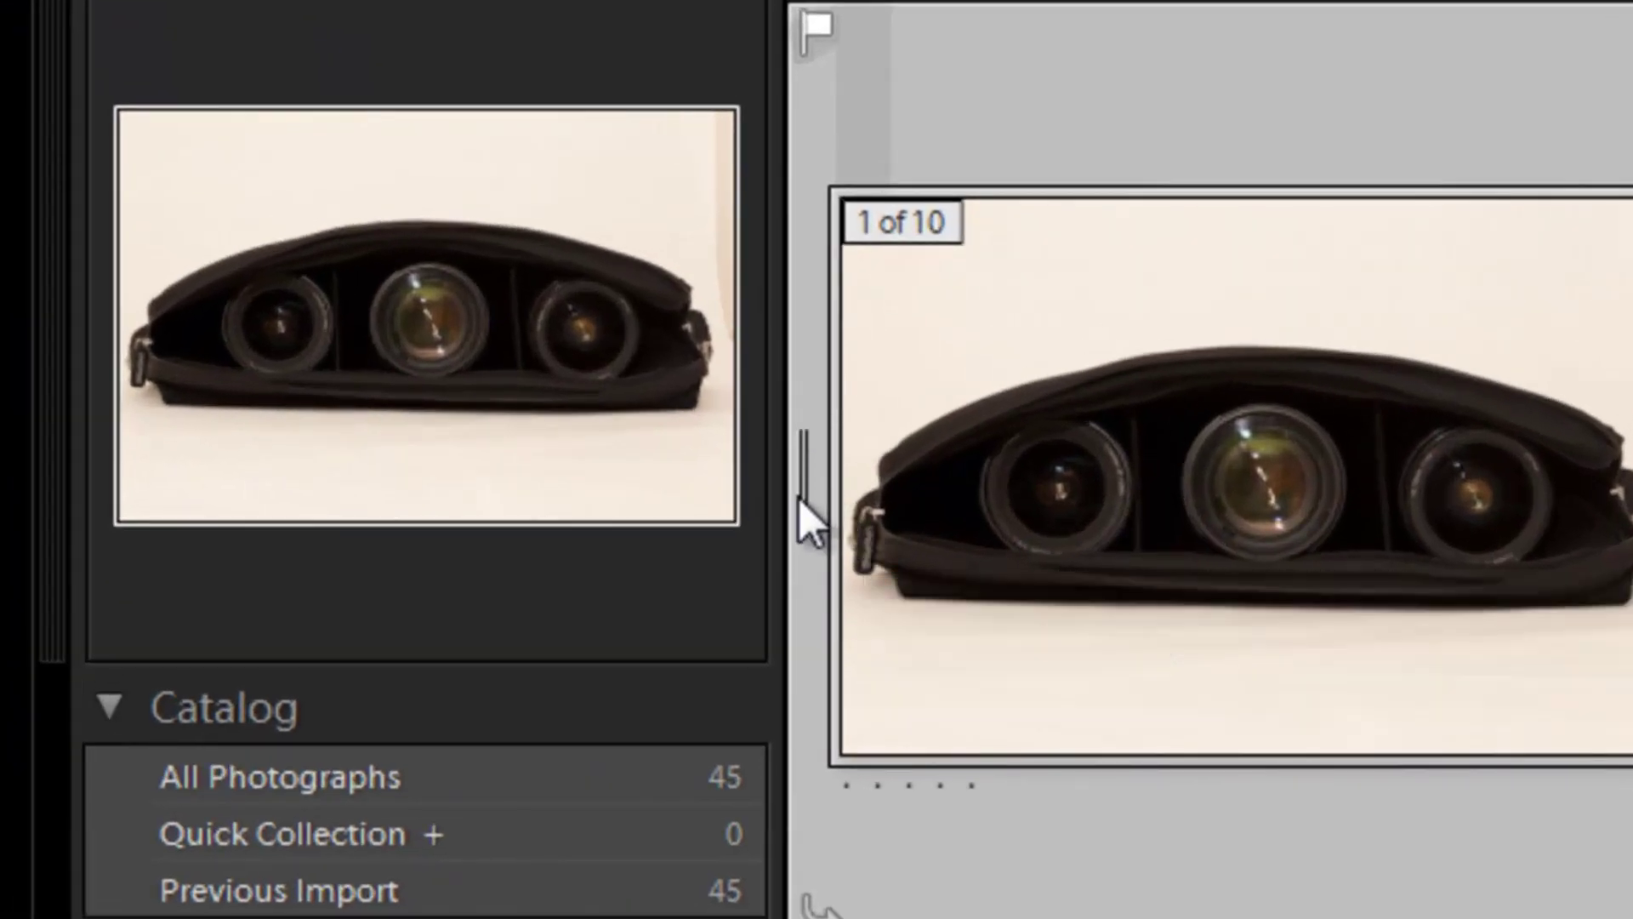
left_click(423, 342)
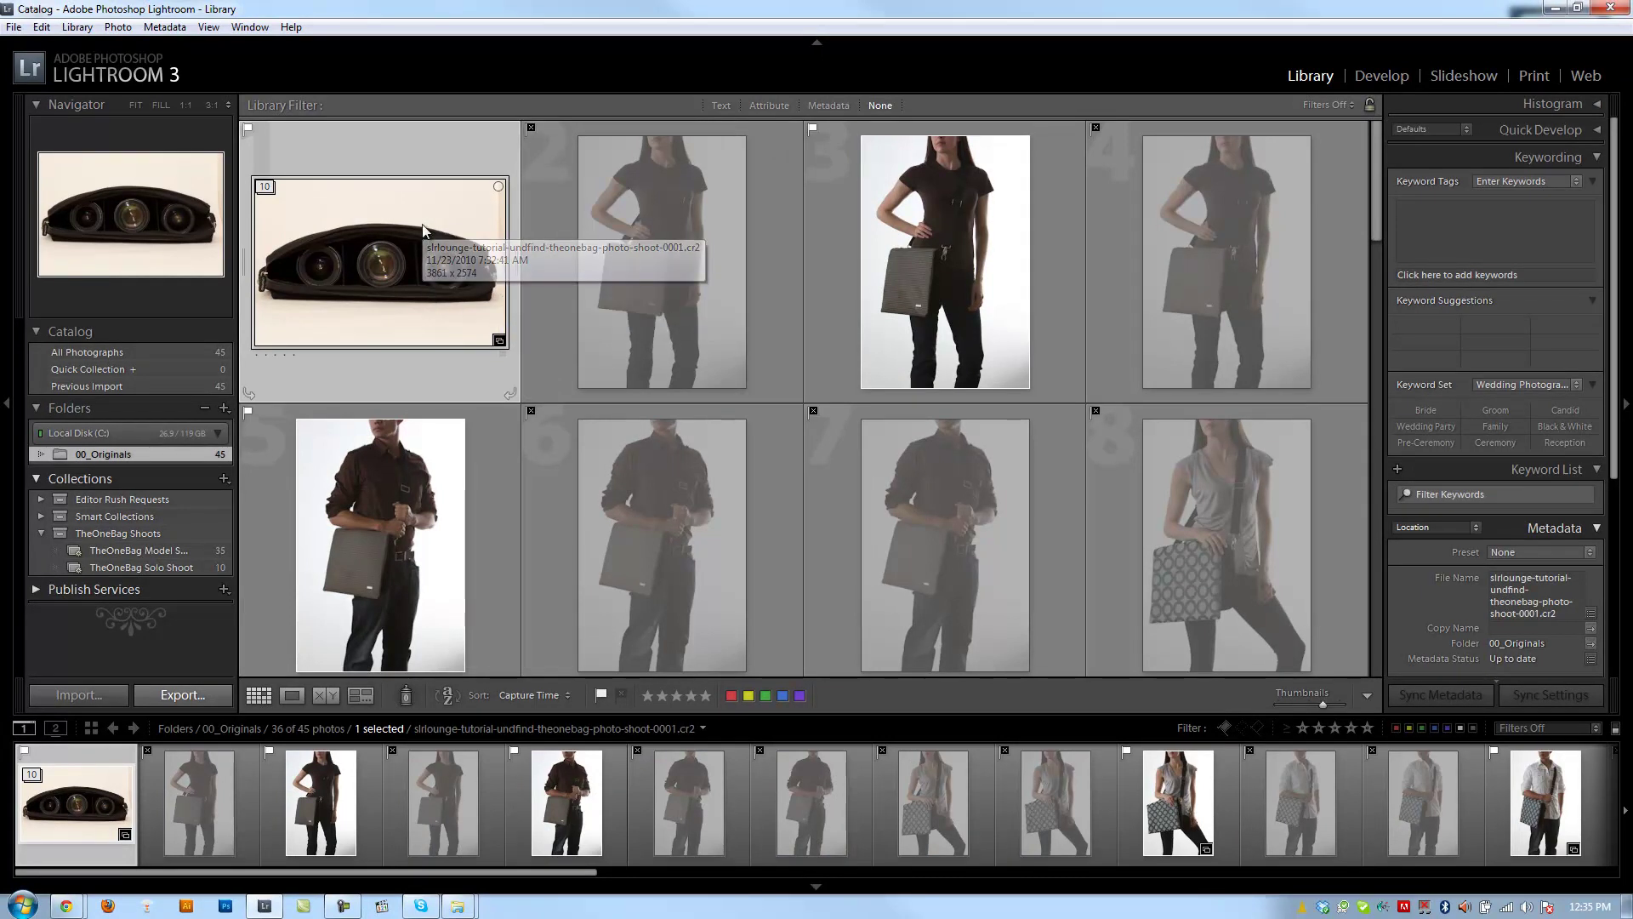
Expand the ten-photo bag stack, select its second photo and open its stacking context menu.
key("s")
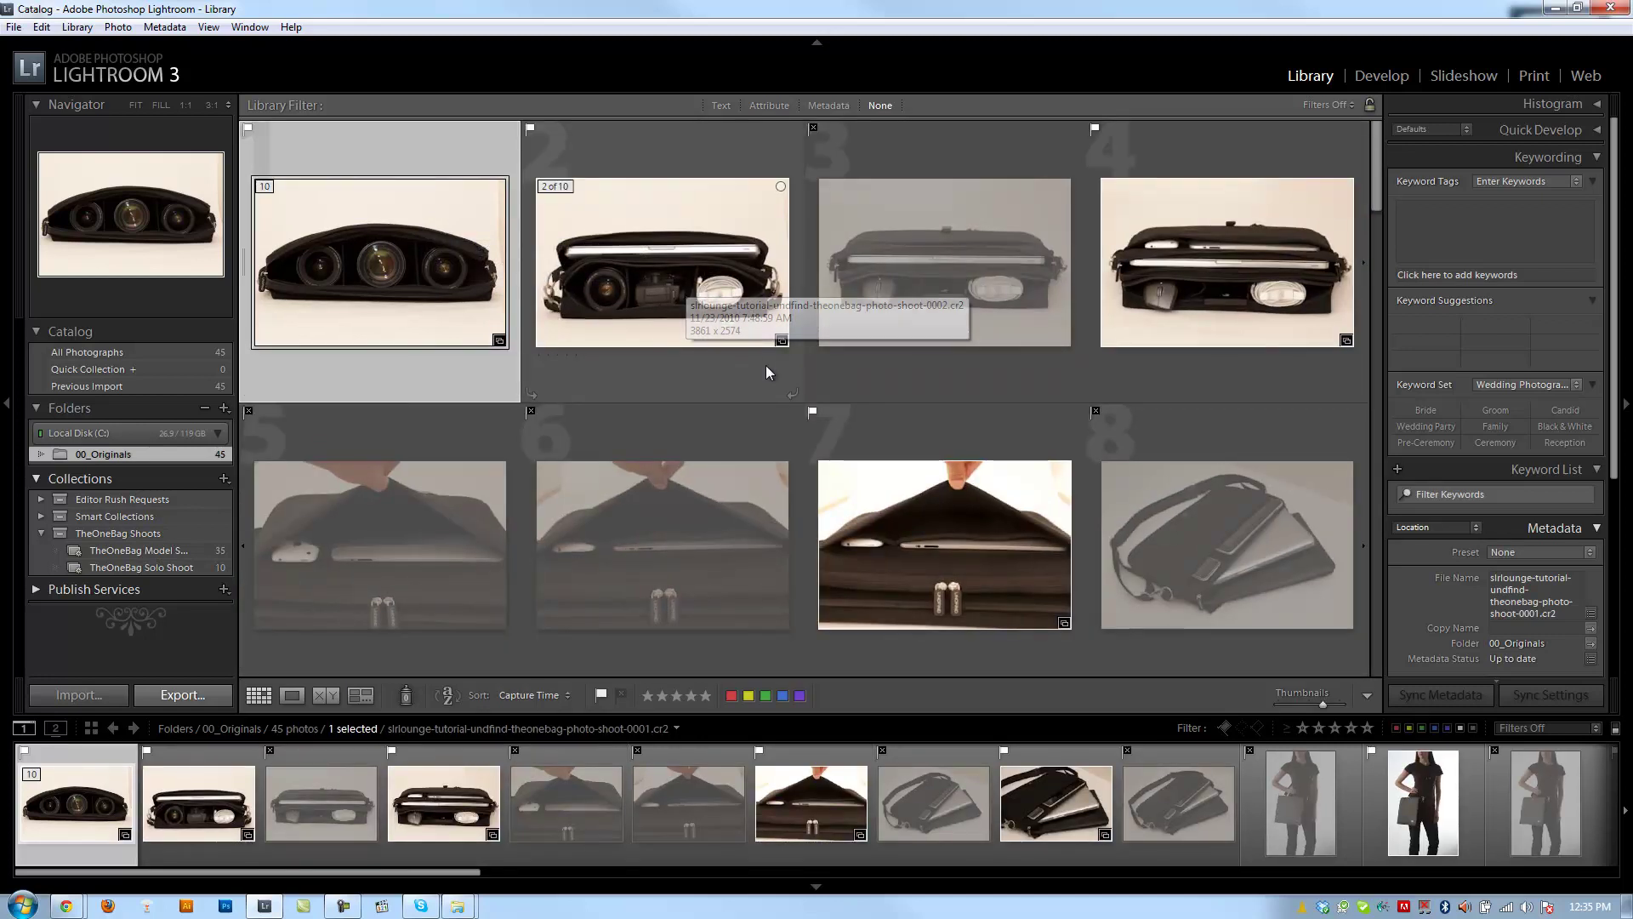
left_click(606, 294)
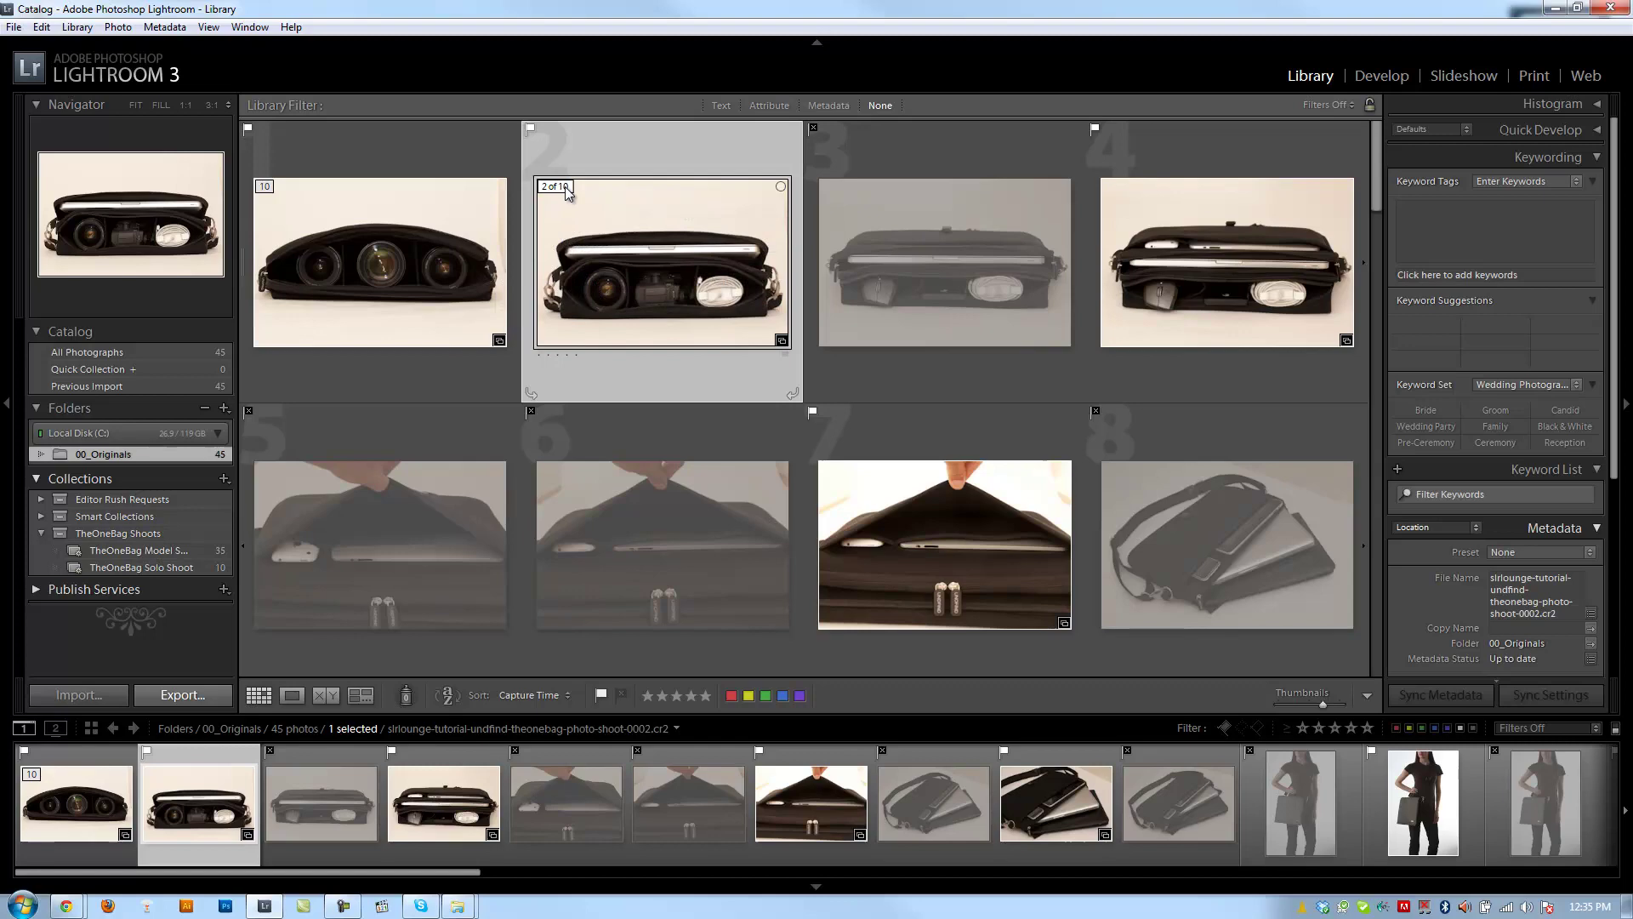
right_click(560, 186)
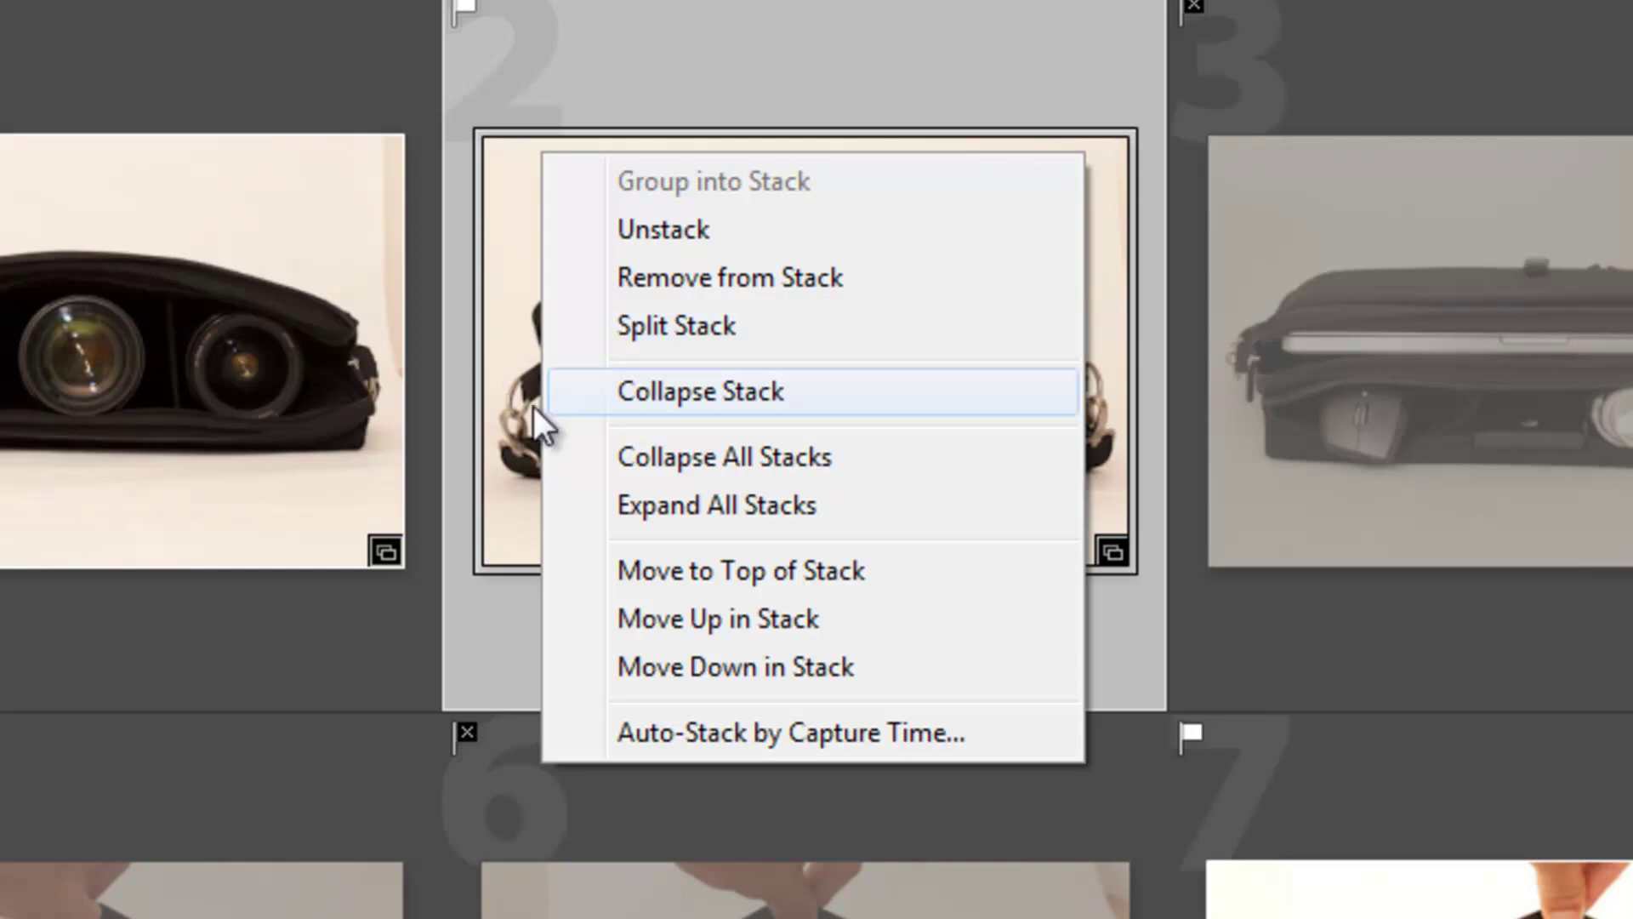
left_click(59, 441)
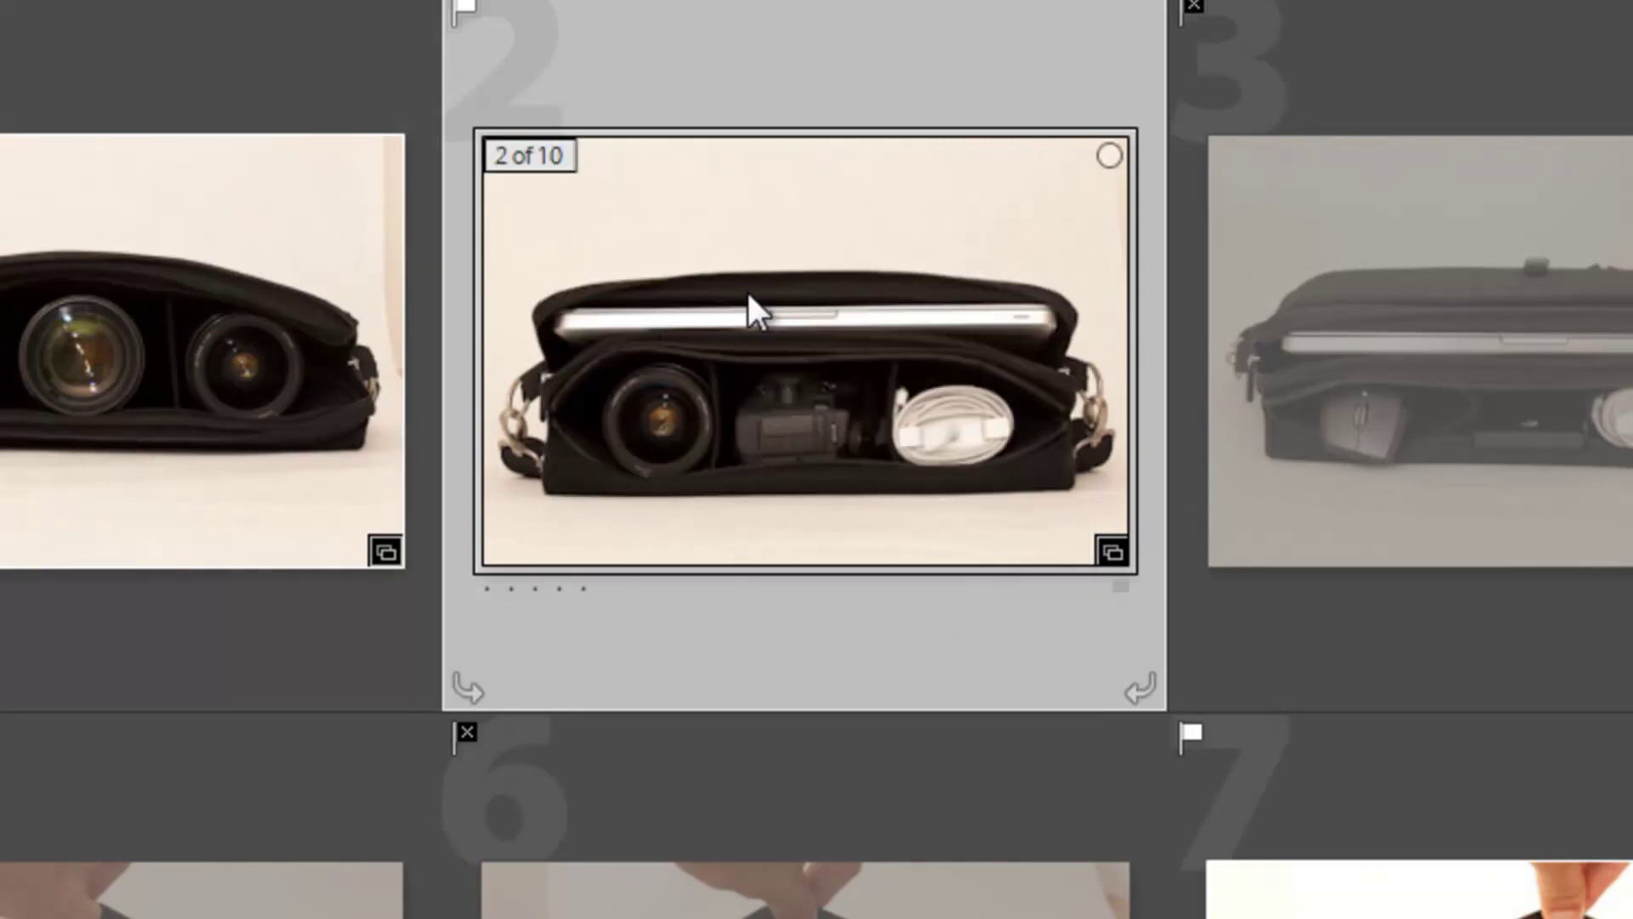
right_click(548, 168)
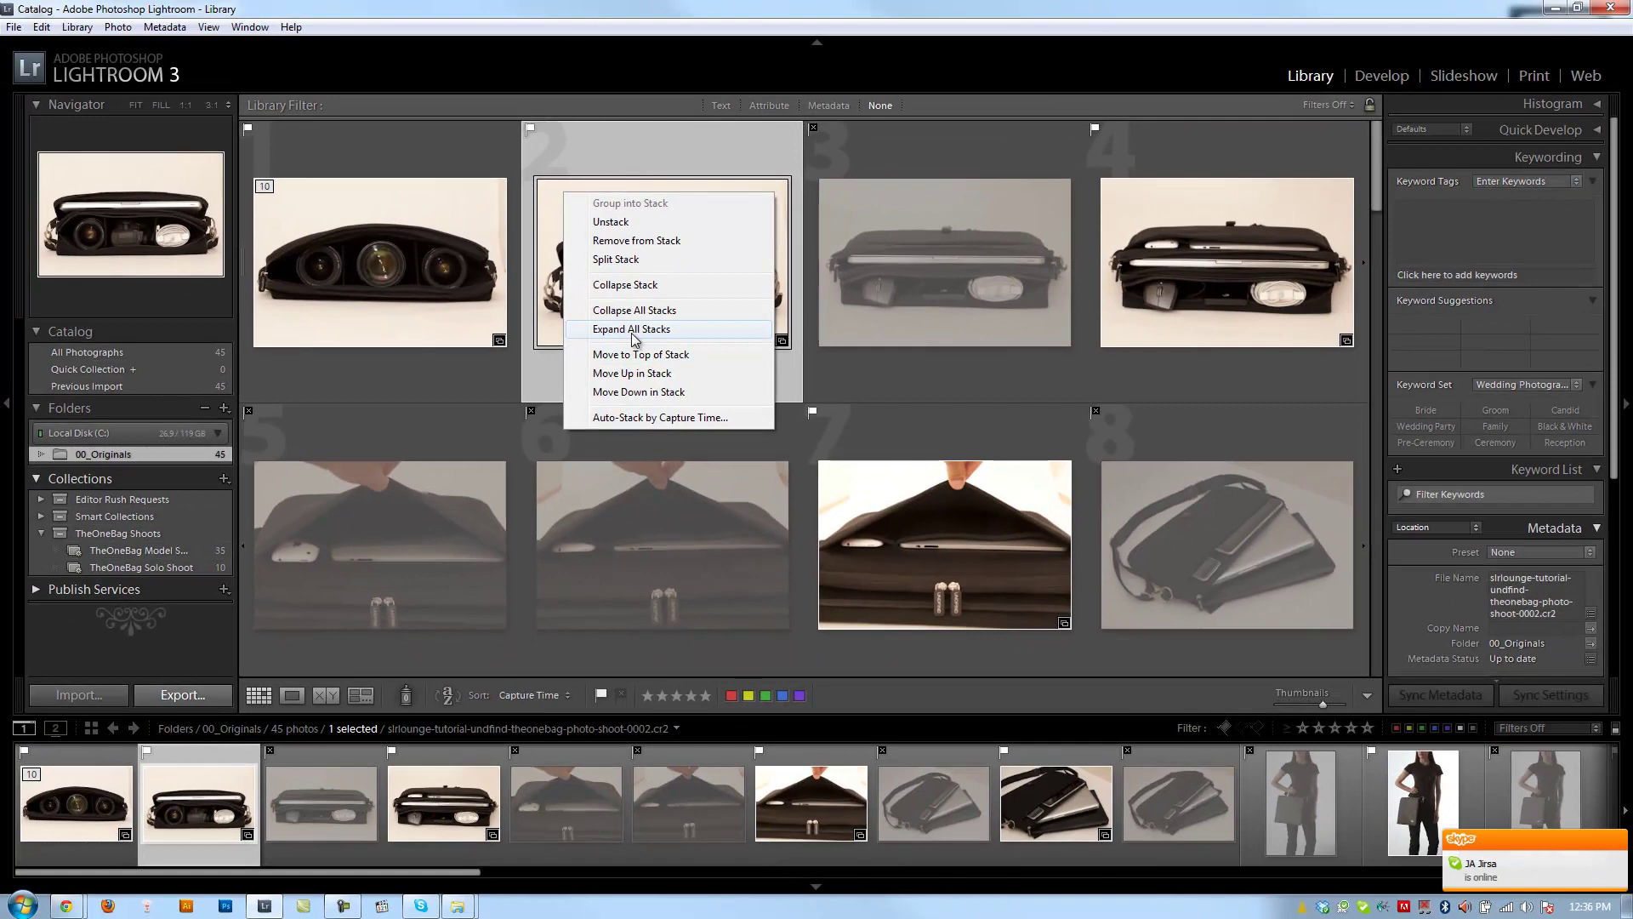
Collapse and re-expand the bag stack, then Unstack its ten photos.
left_click(664, 287)
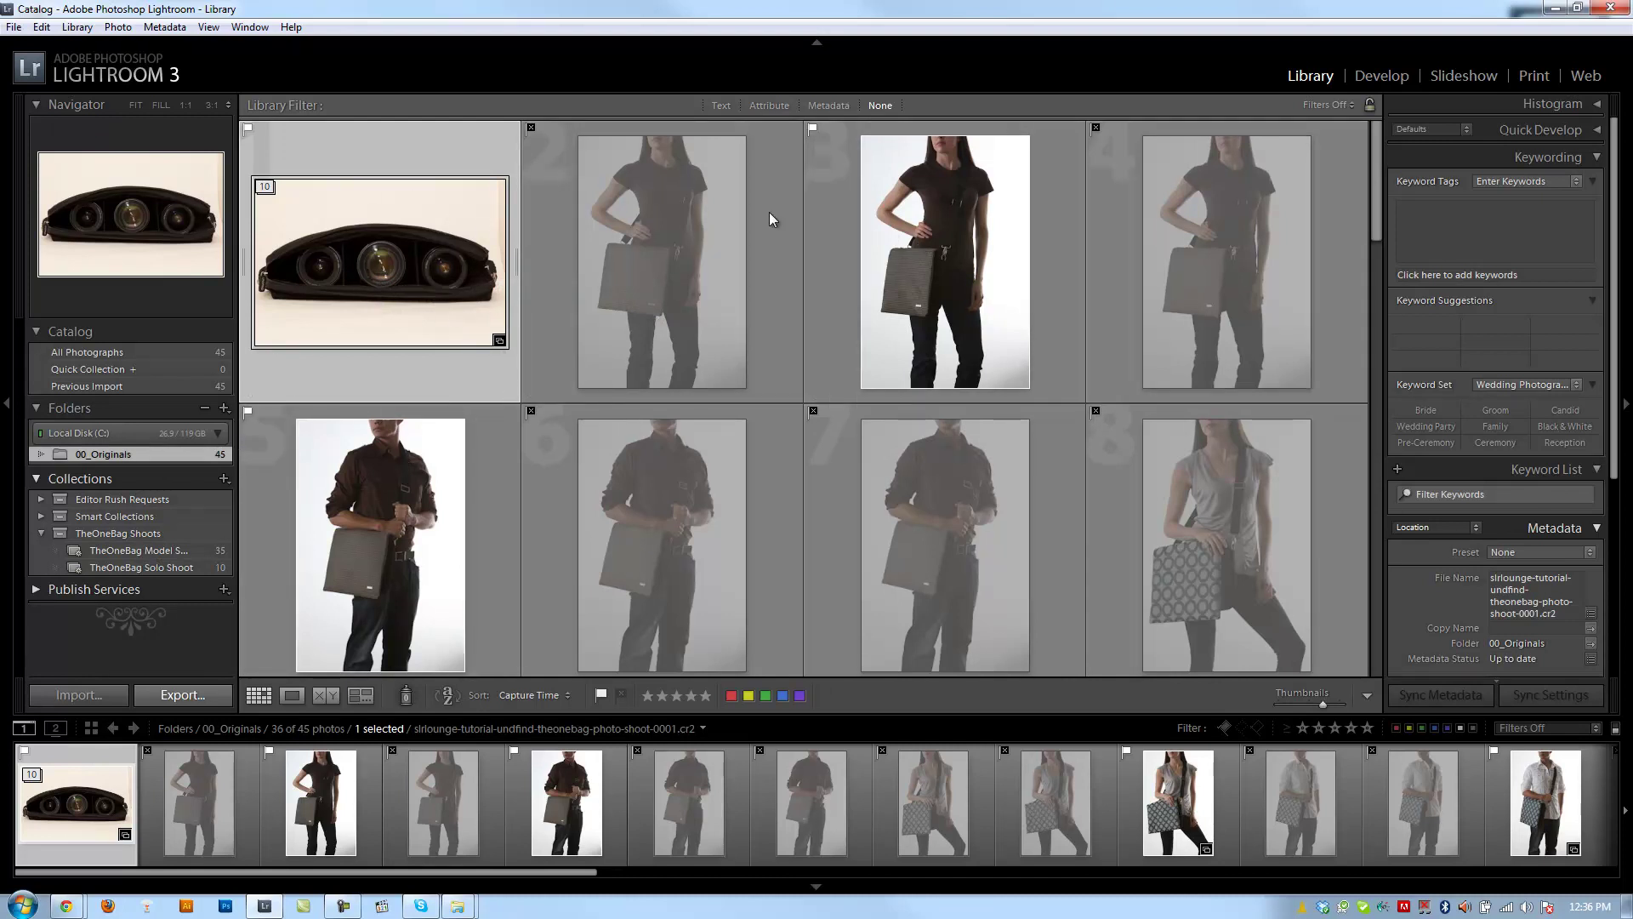
left_click(264, 186)
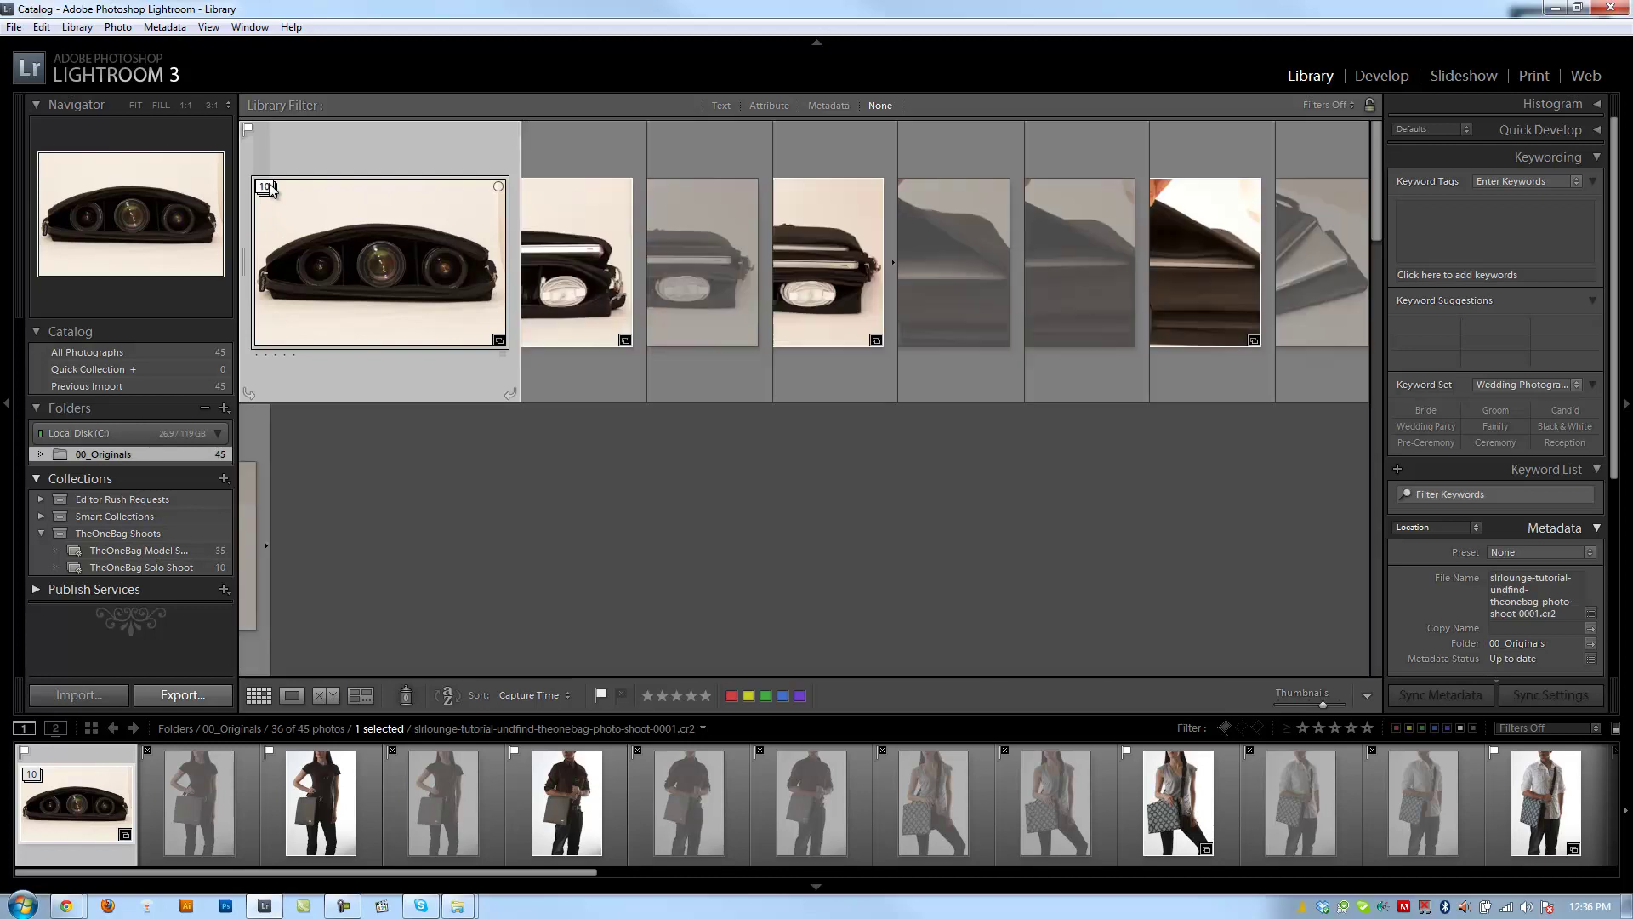
right_click(562, 197)
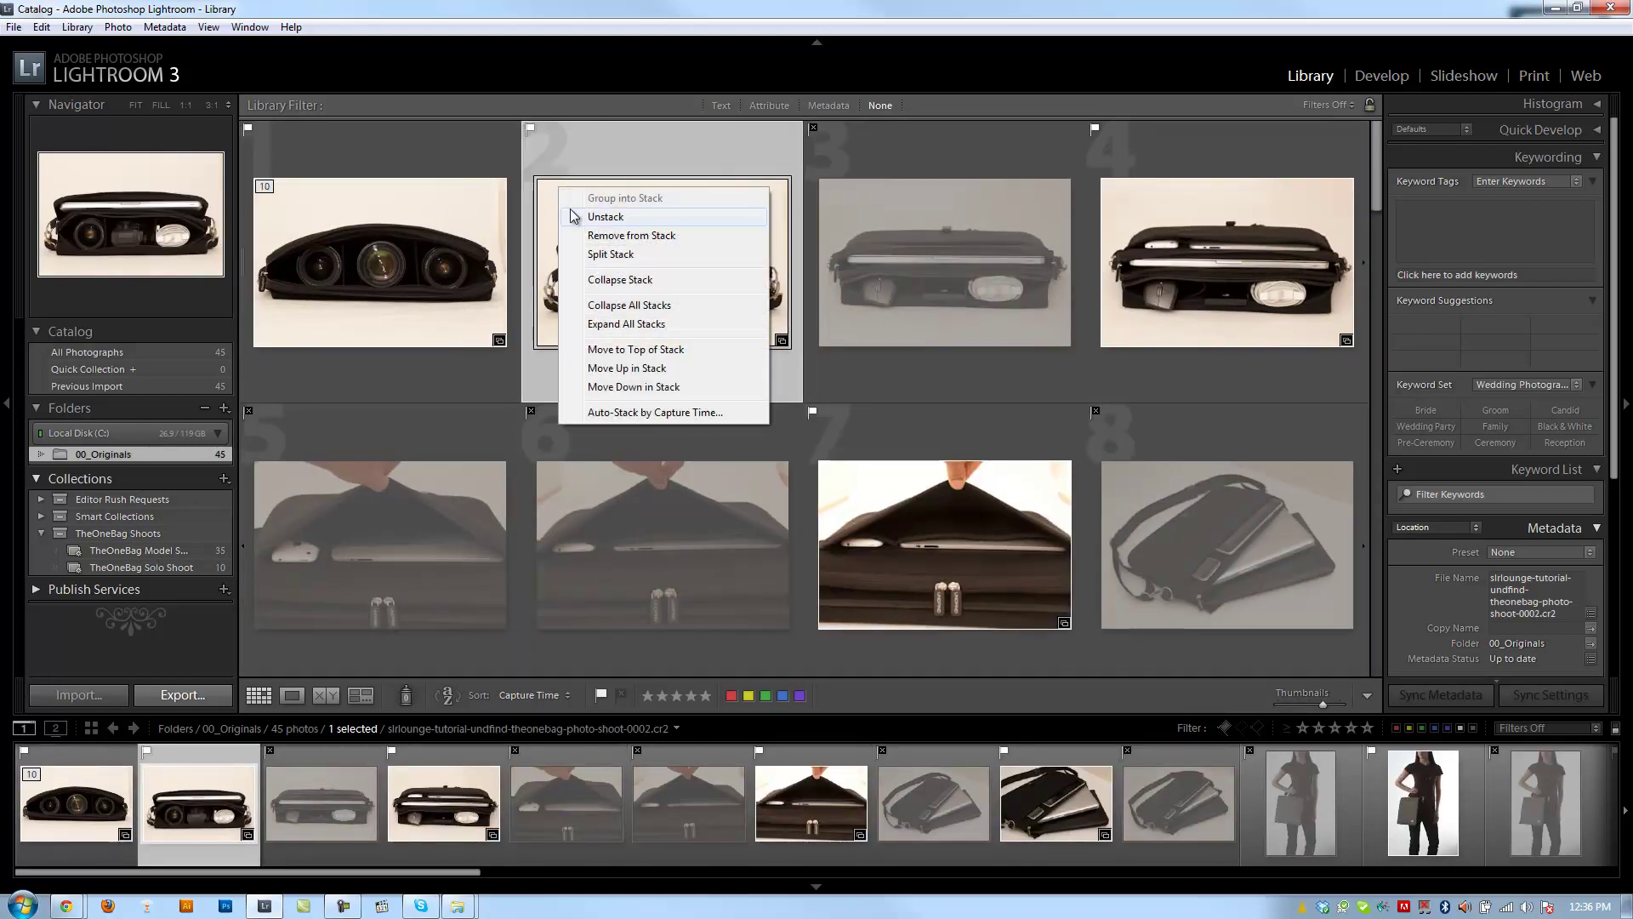
left_click(604, 217)
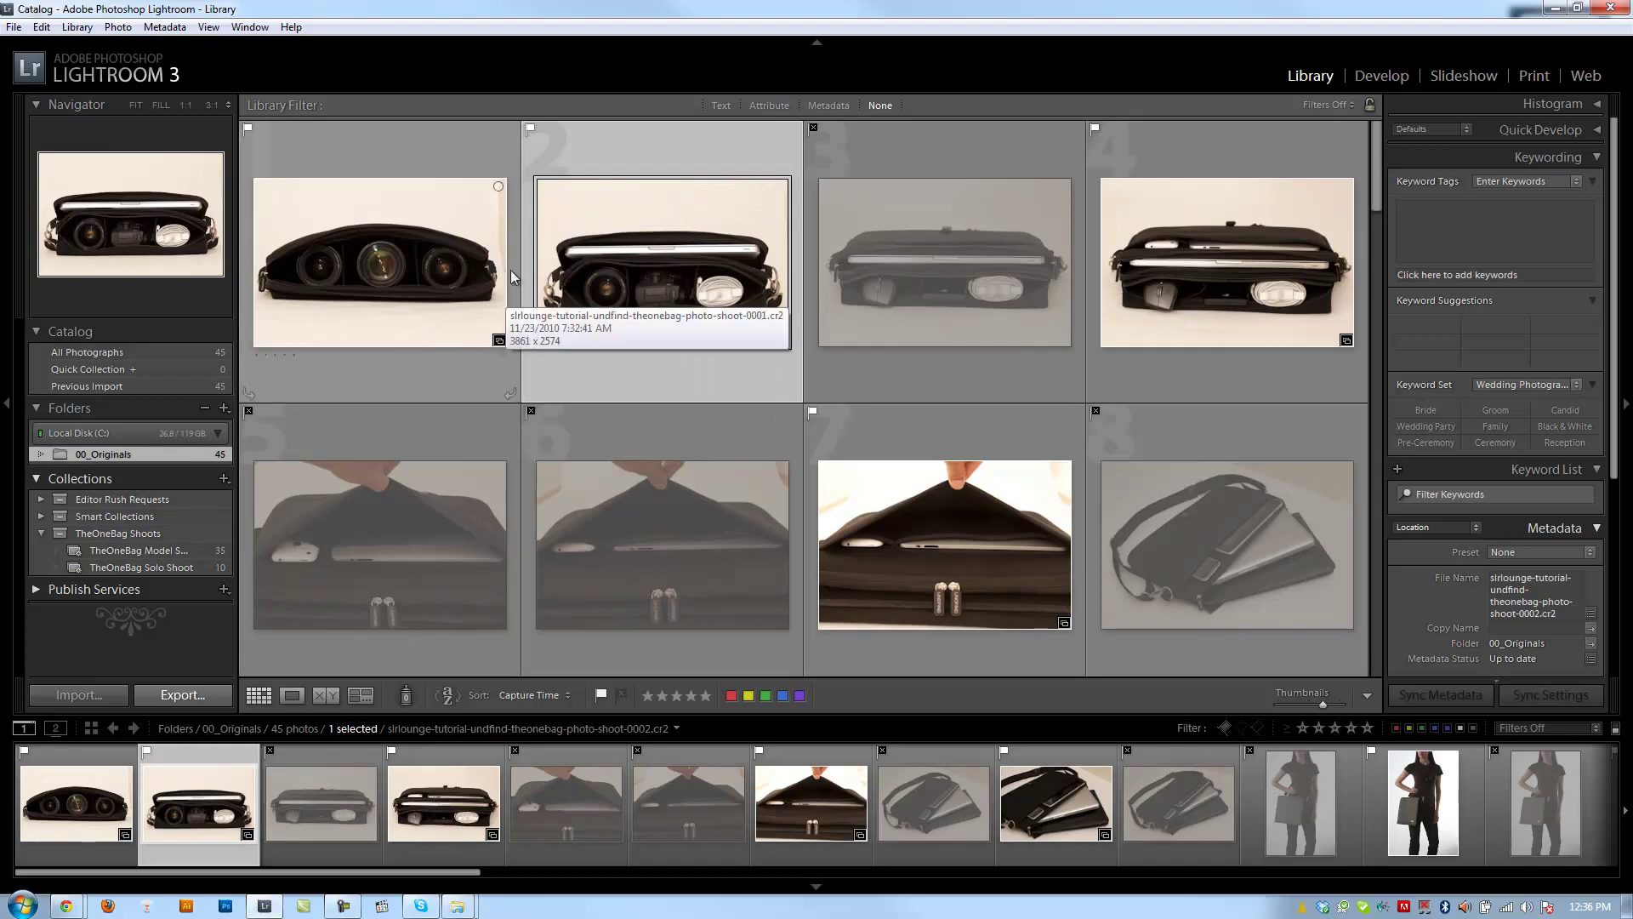
Select the first of the now-separate bag photos.
scroll(555, 252, "down", 3)
scroll(555, 252, "up", 3)
scroll(502, 313, "down", 8)
scroll(502, 313, "down", 5)
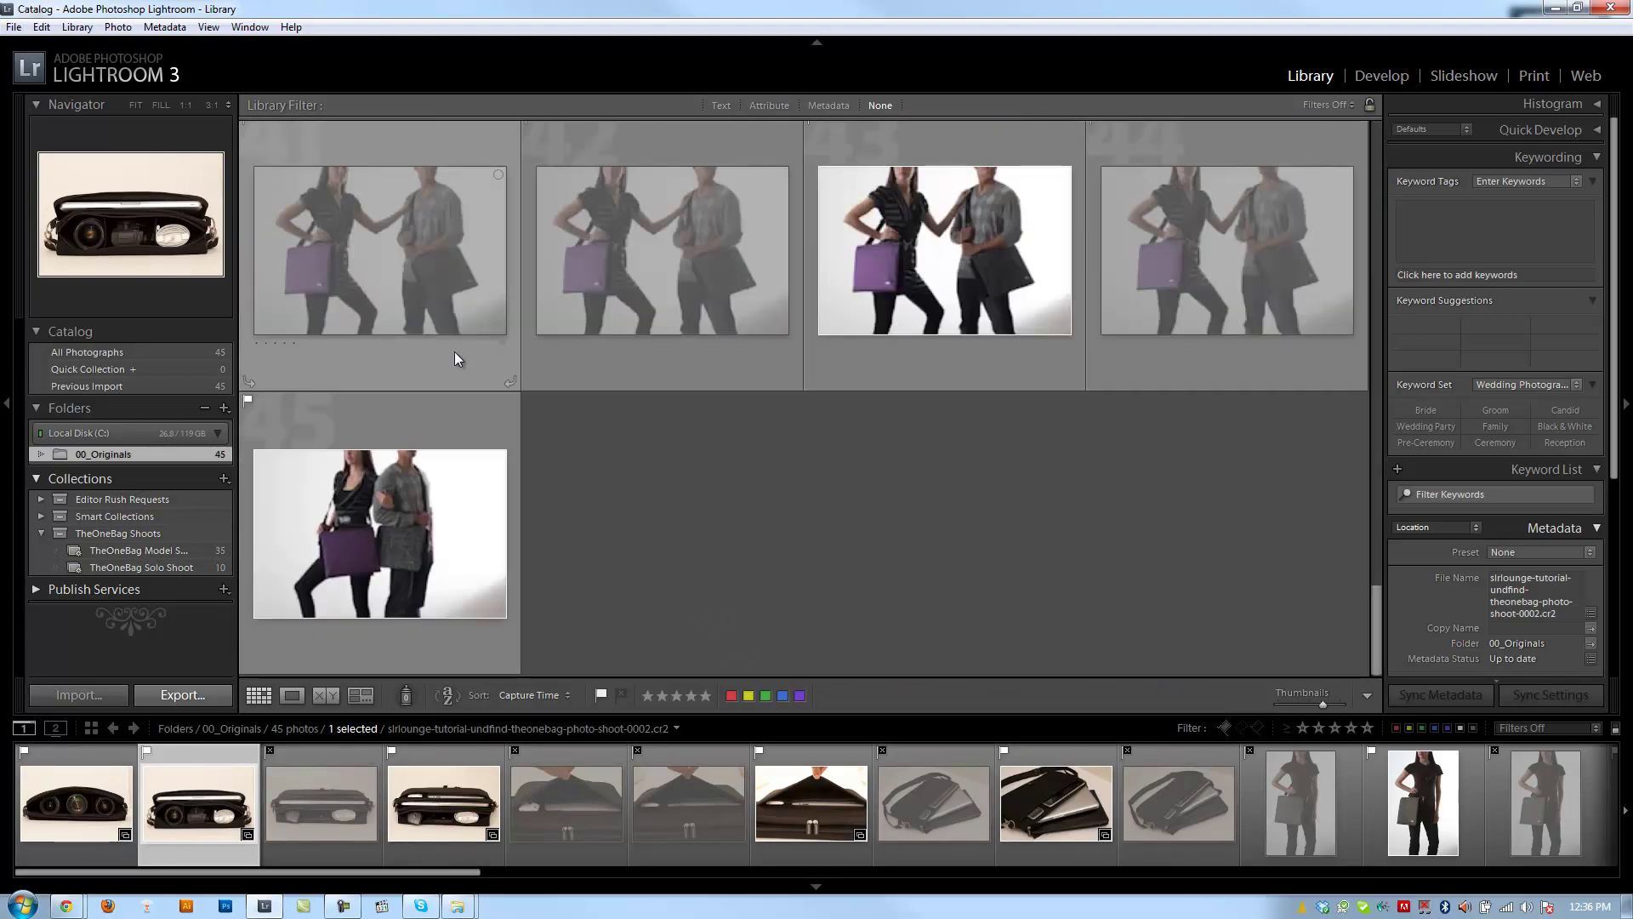
scroll(454, 350, "up", 10)
left_click(381, 277)
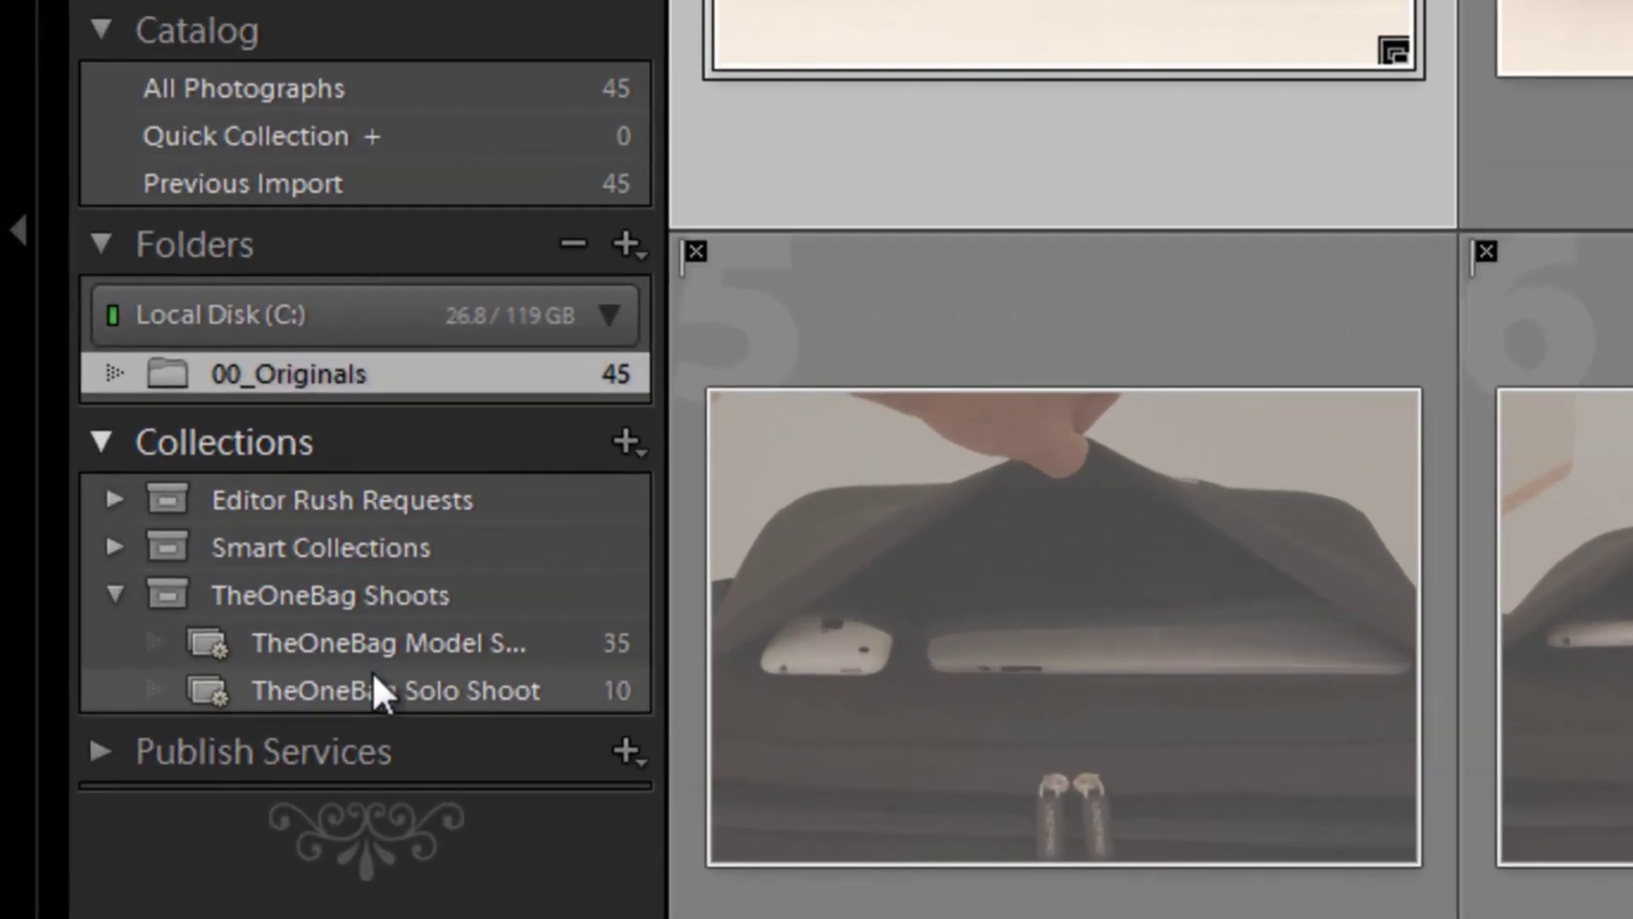
Show the TheOneBag Solo Shoot collection and select all ten of its bag photos.
left_click(374, 685)
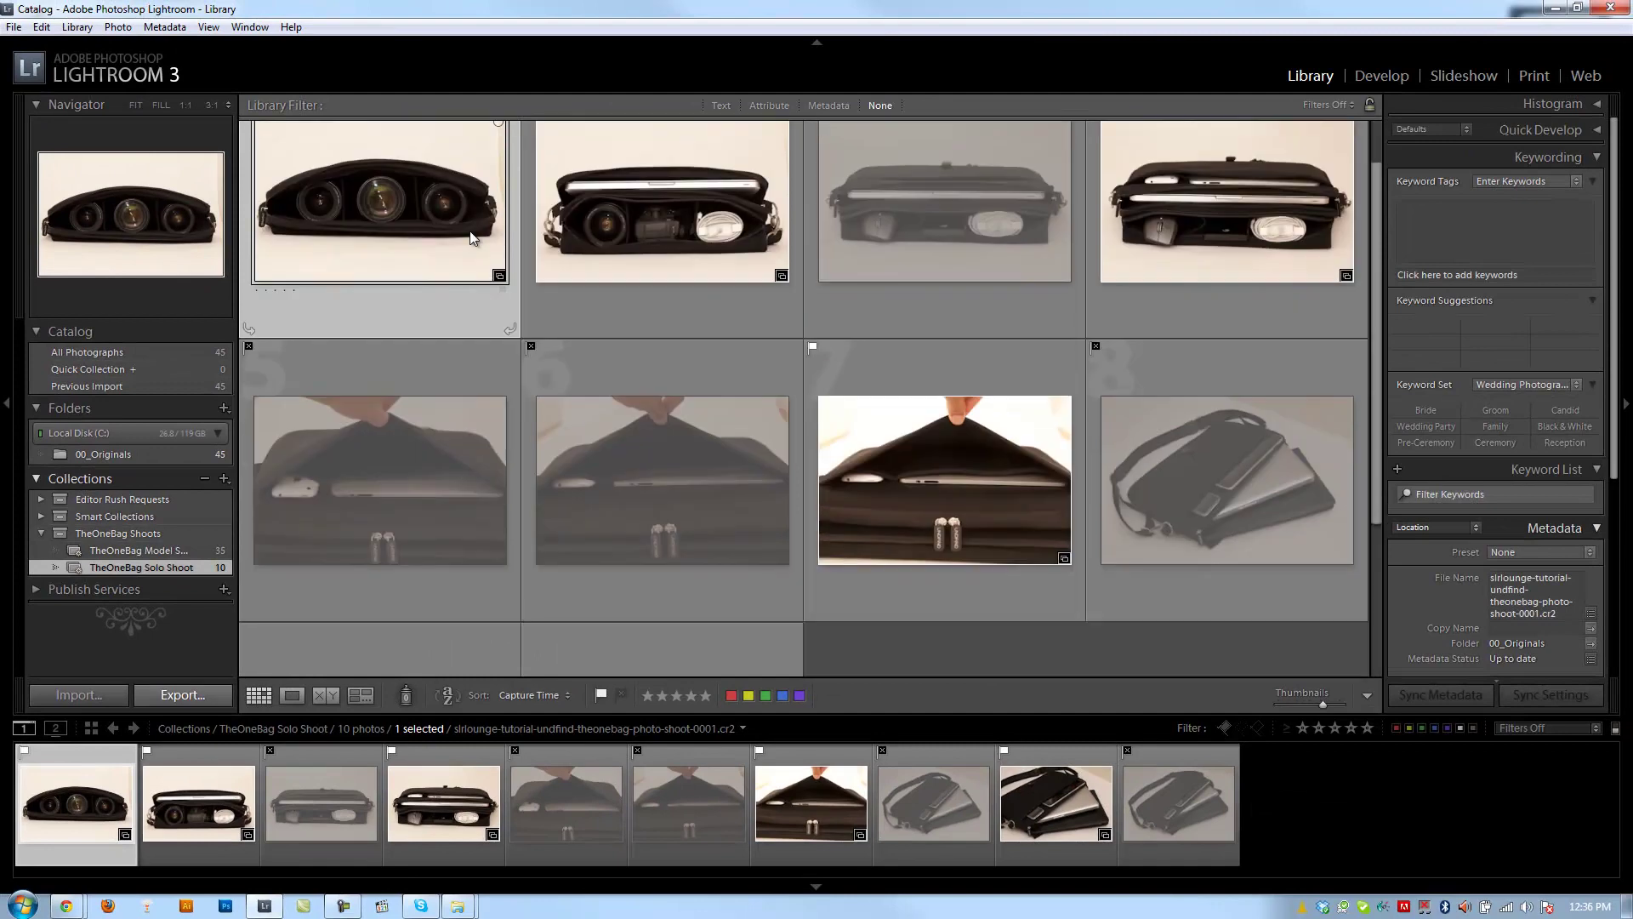
scroll(574, 452, "down", 3)
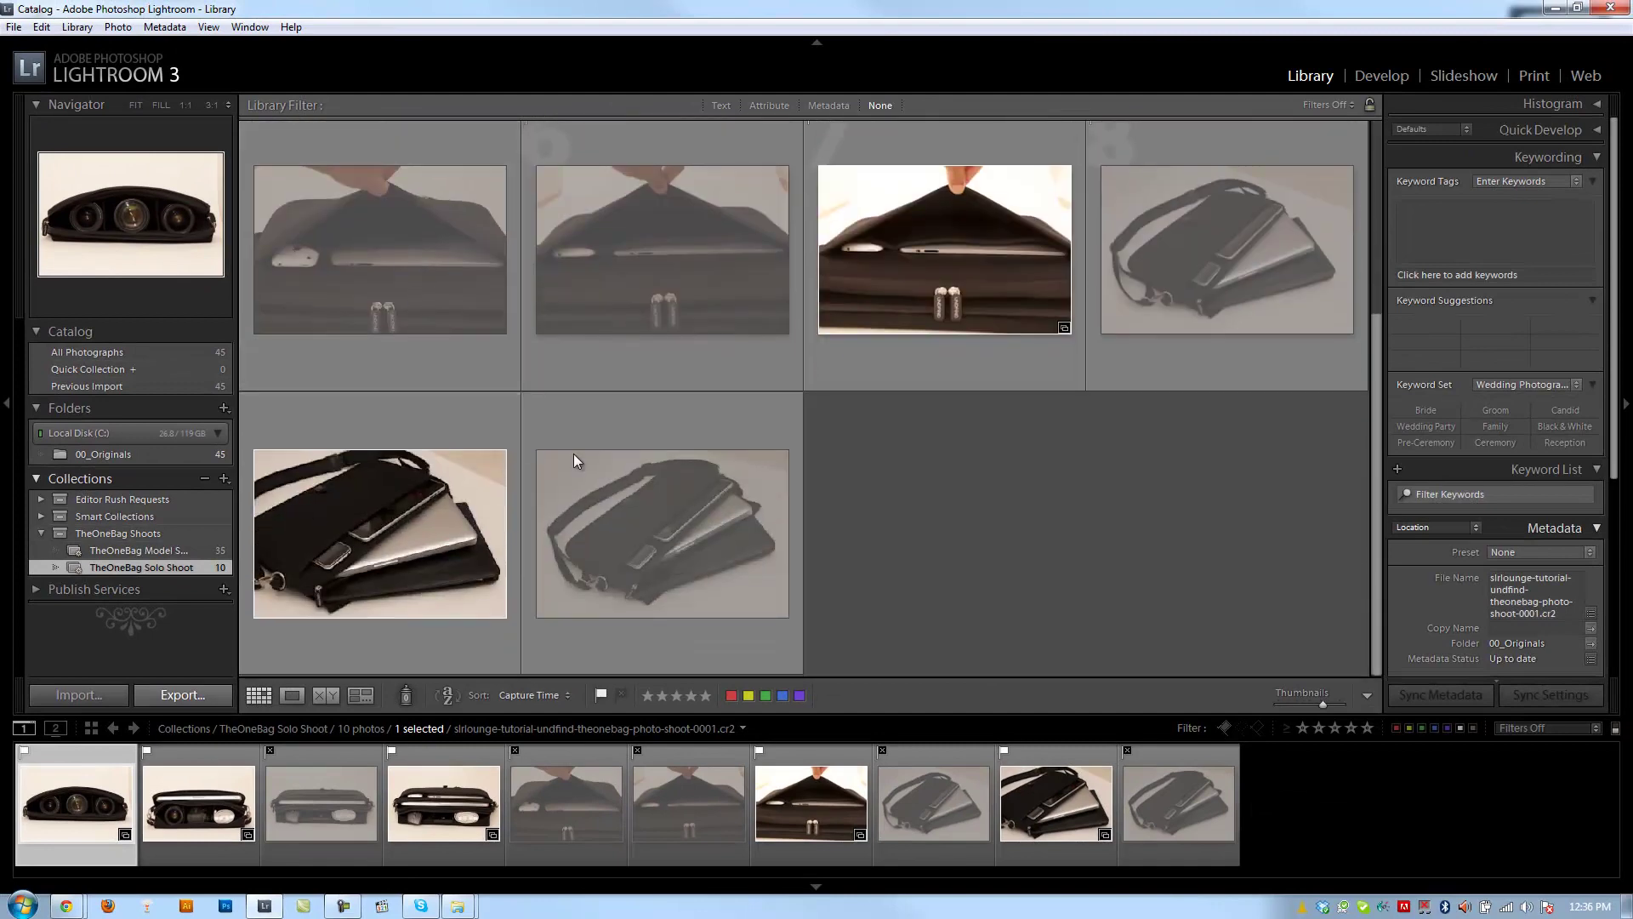
key("ctrl+a")
scroll(849, 476, "up", 4)
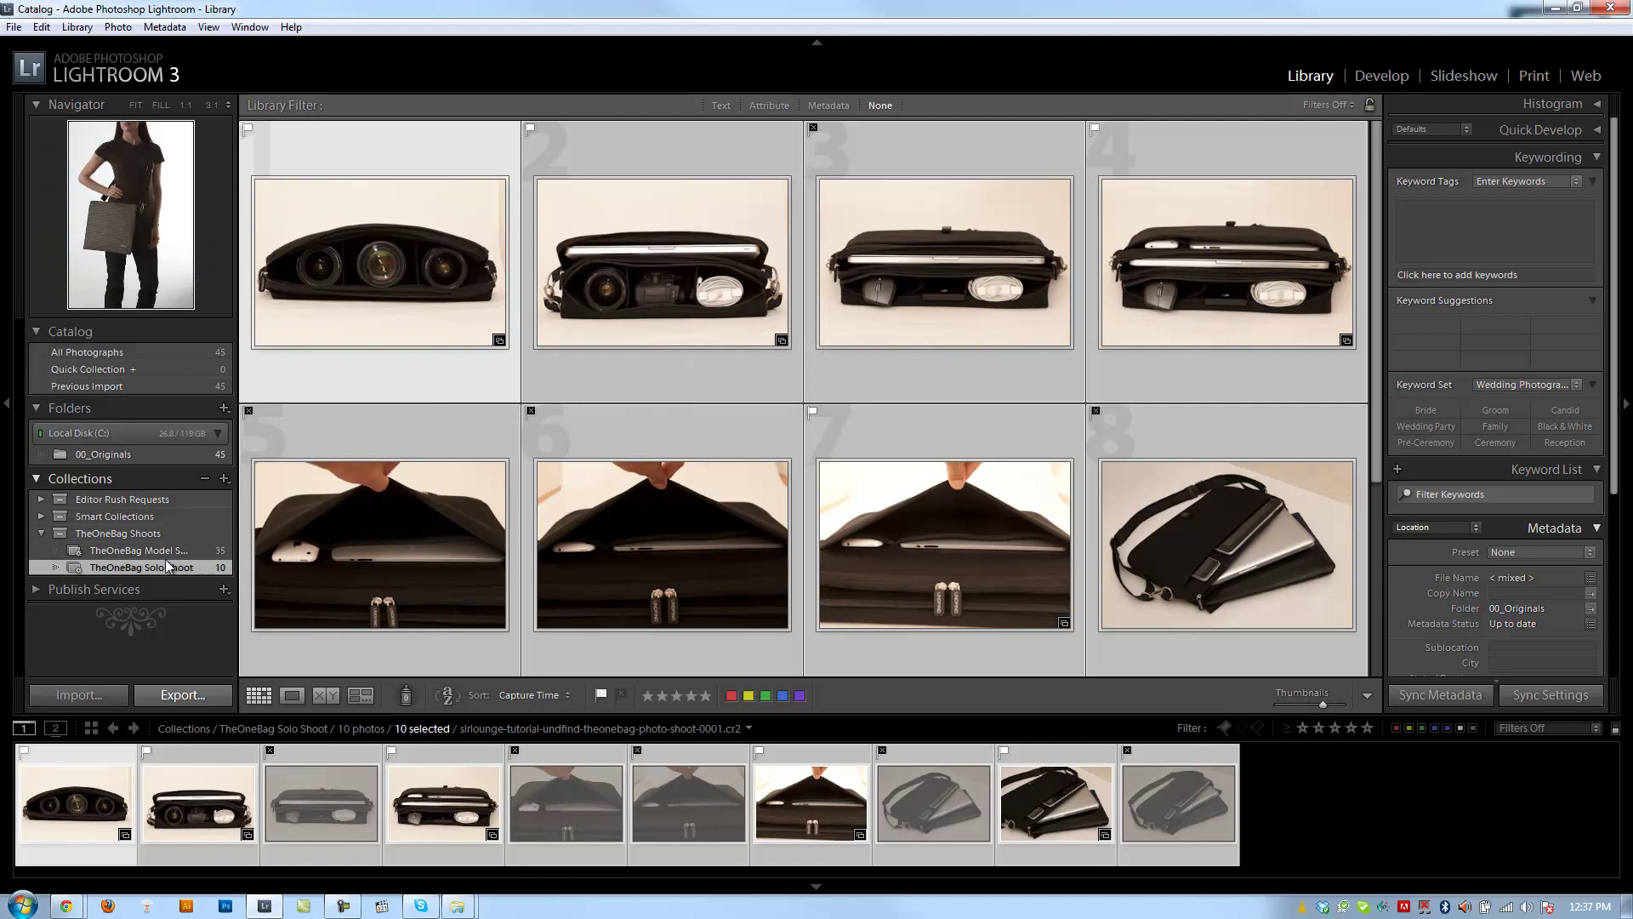
Stack the ten bag photos in 00_Originals and select the first model photo after the stack.
left_click(139, 458)
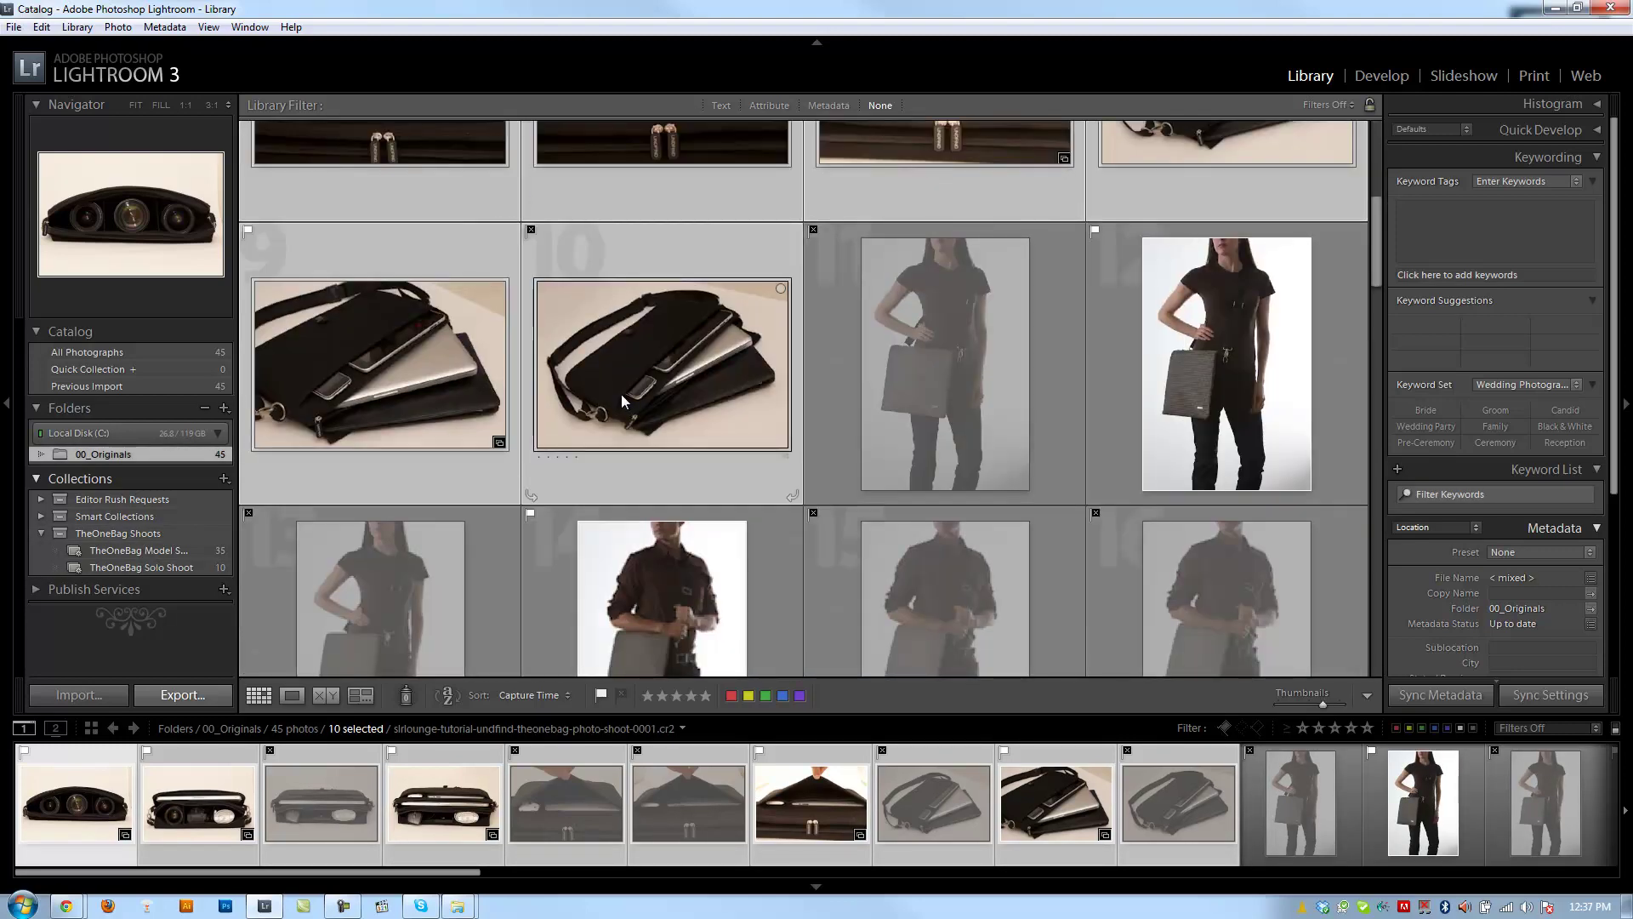
key("ctrl+g")
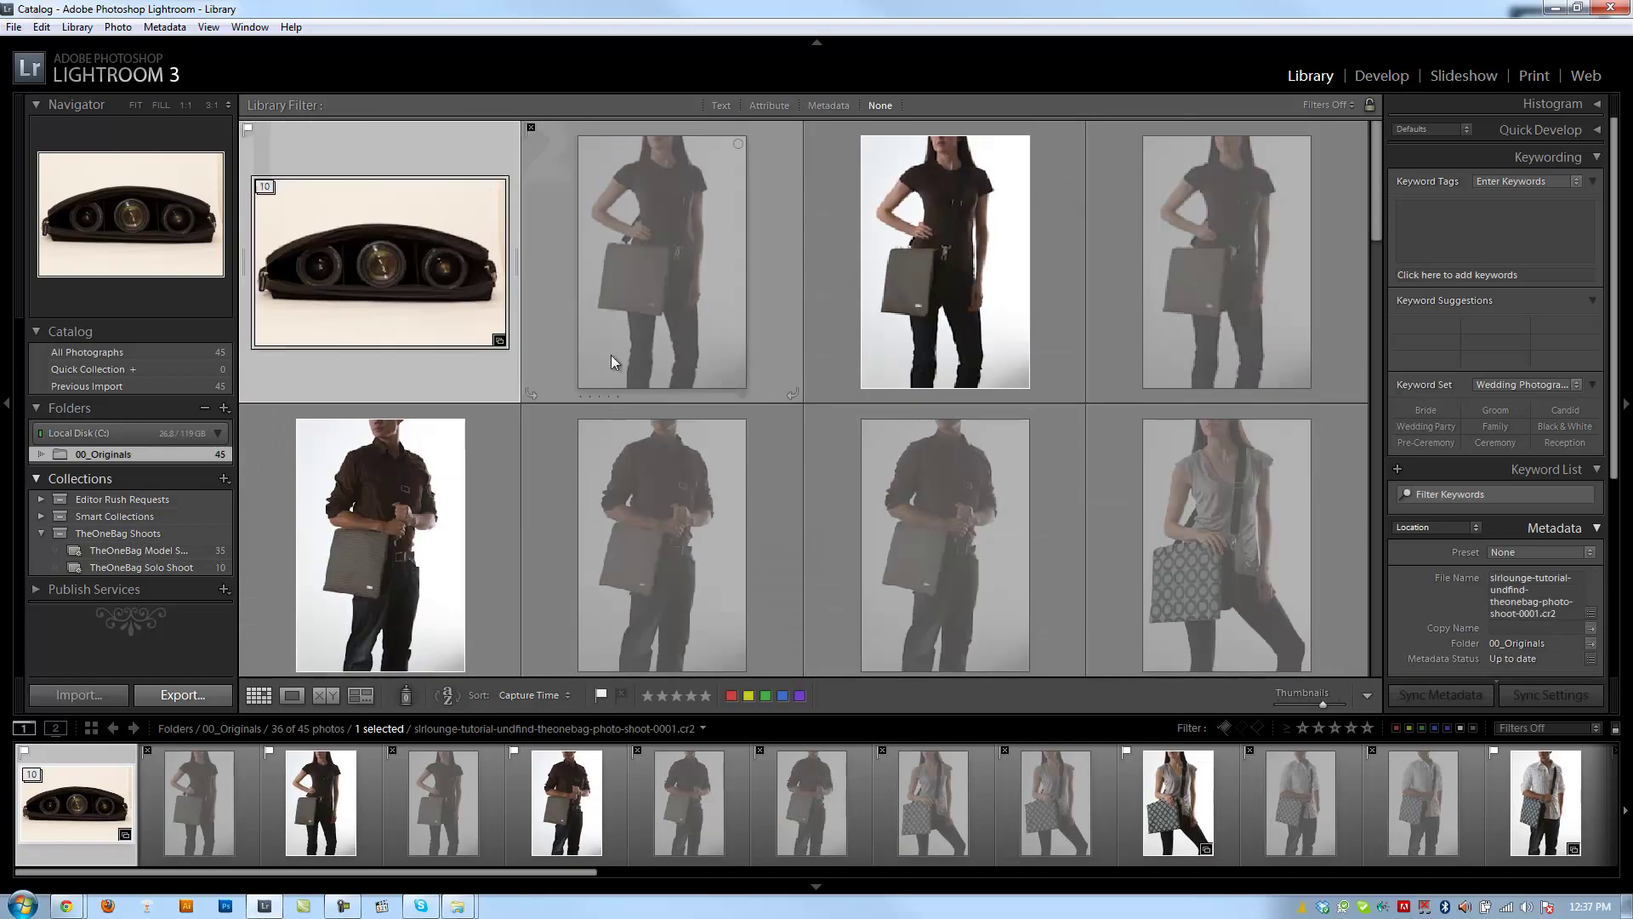
left_click(172, 570)
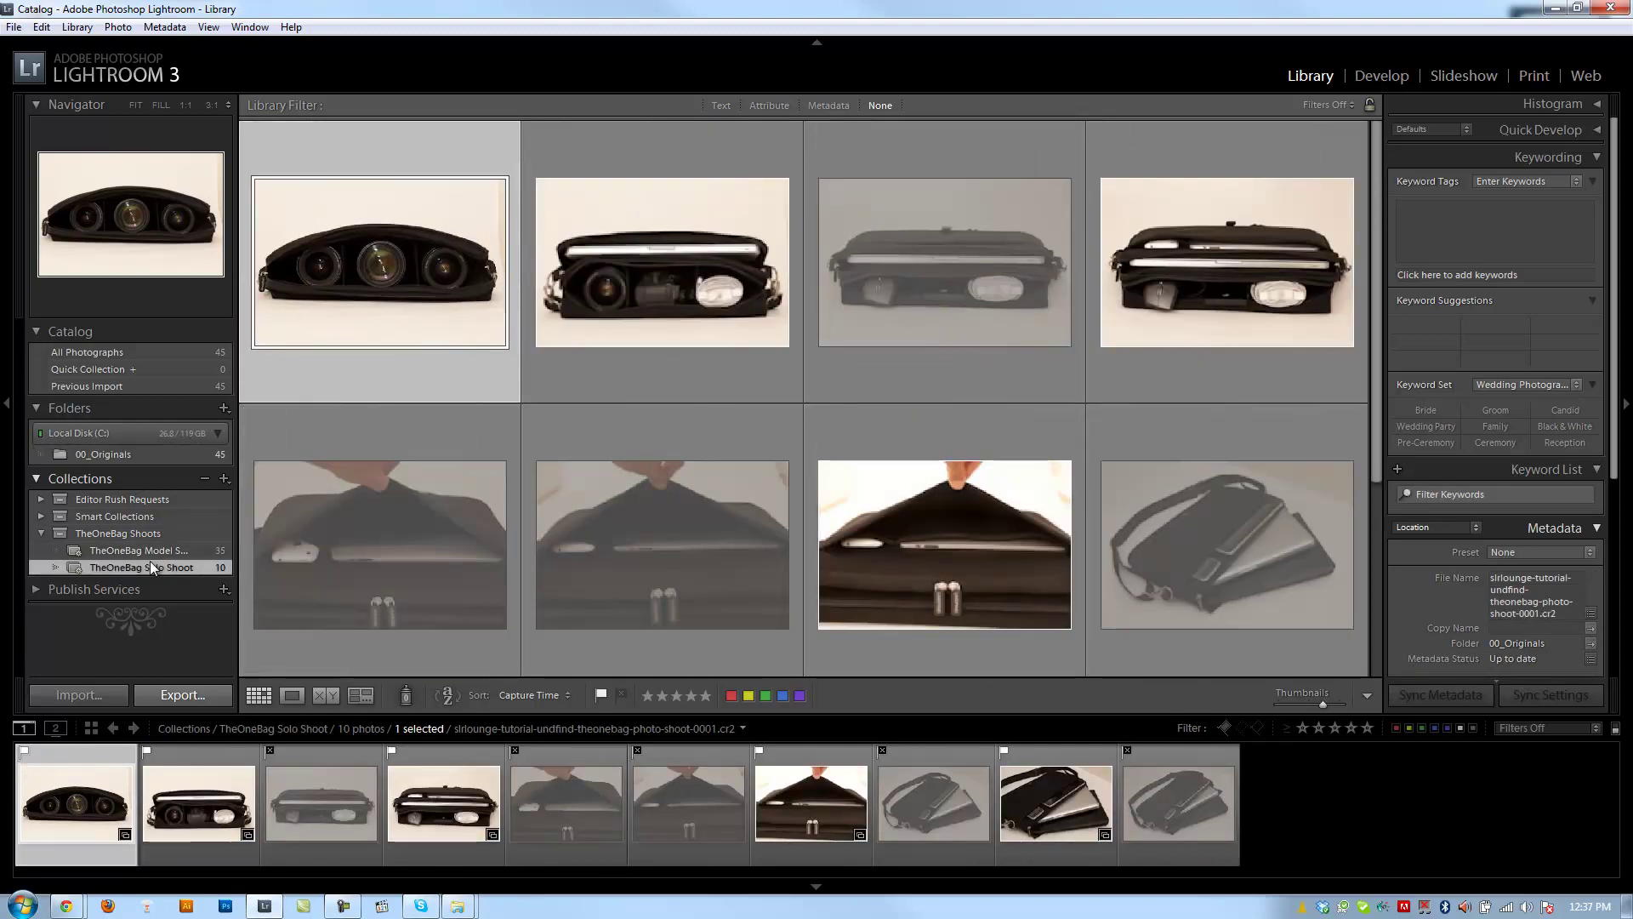
scroll(511, 357, "down", 3)
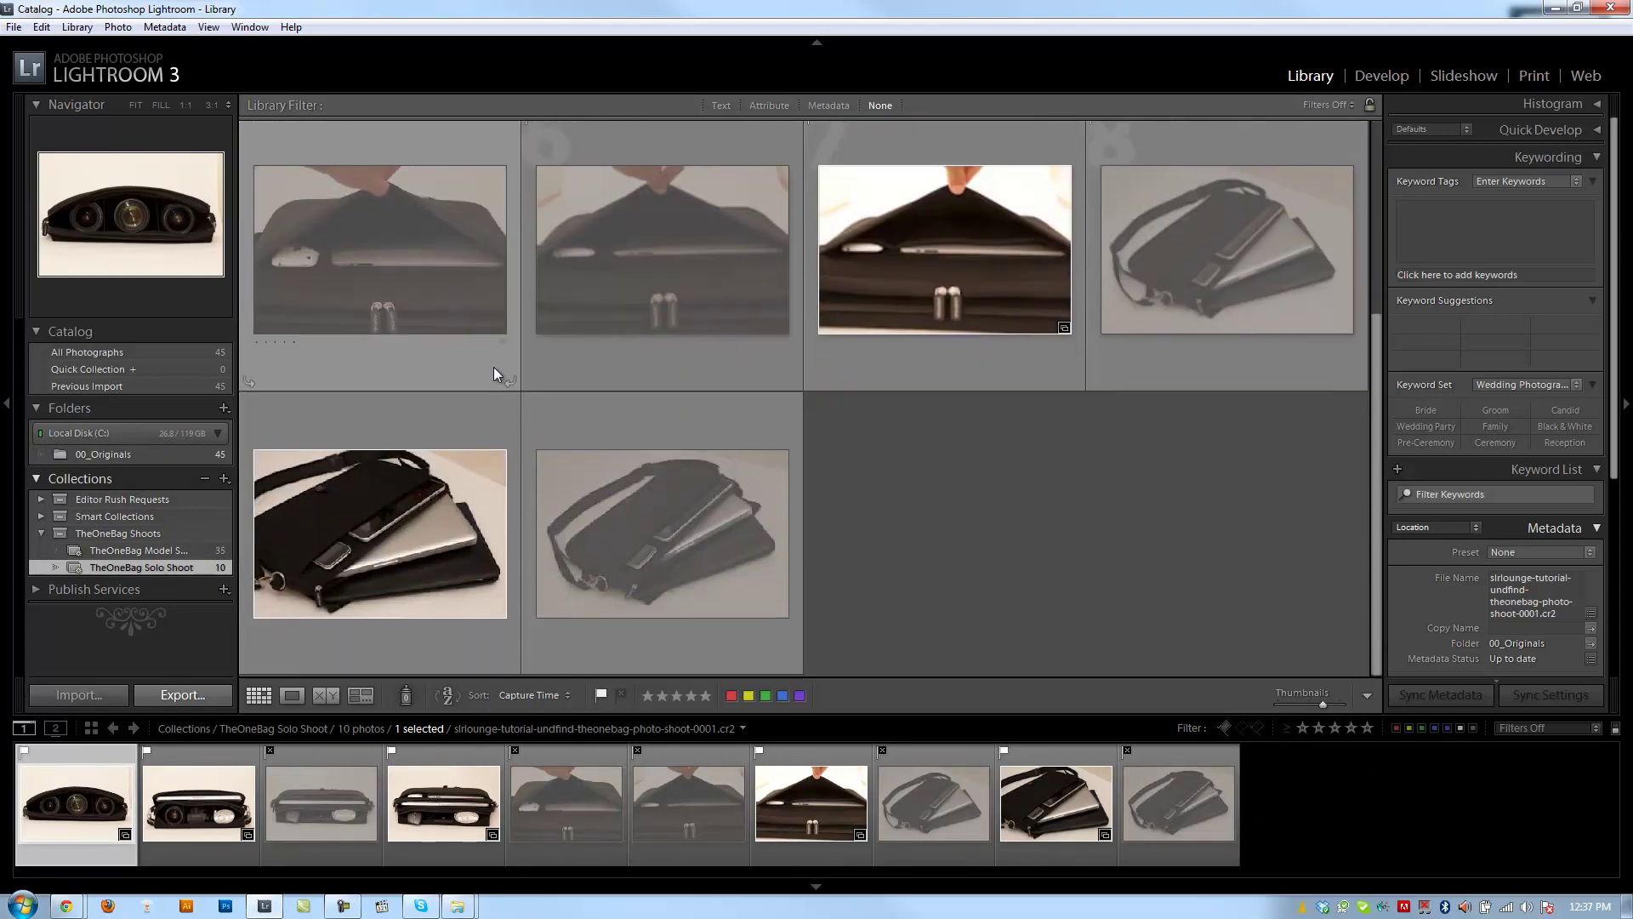
scroll(761, 579, "up", 3)
scroll(752, 599, "up", 1)
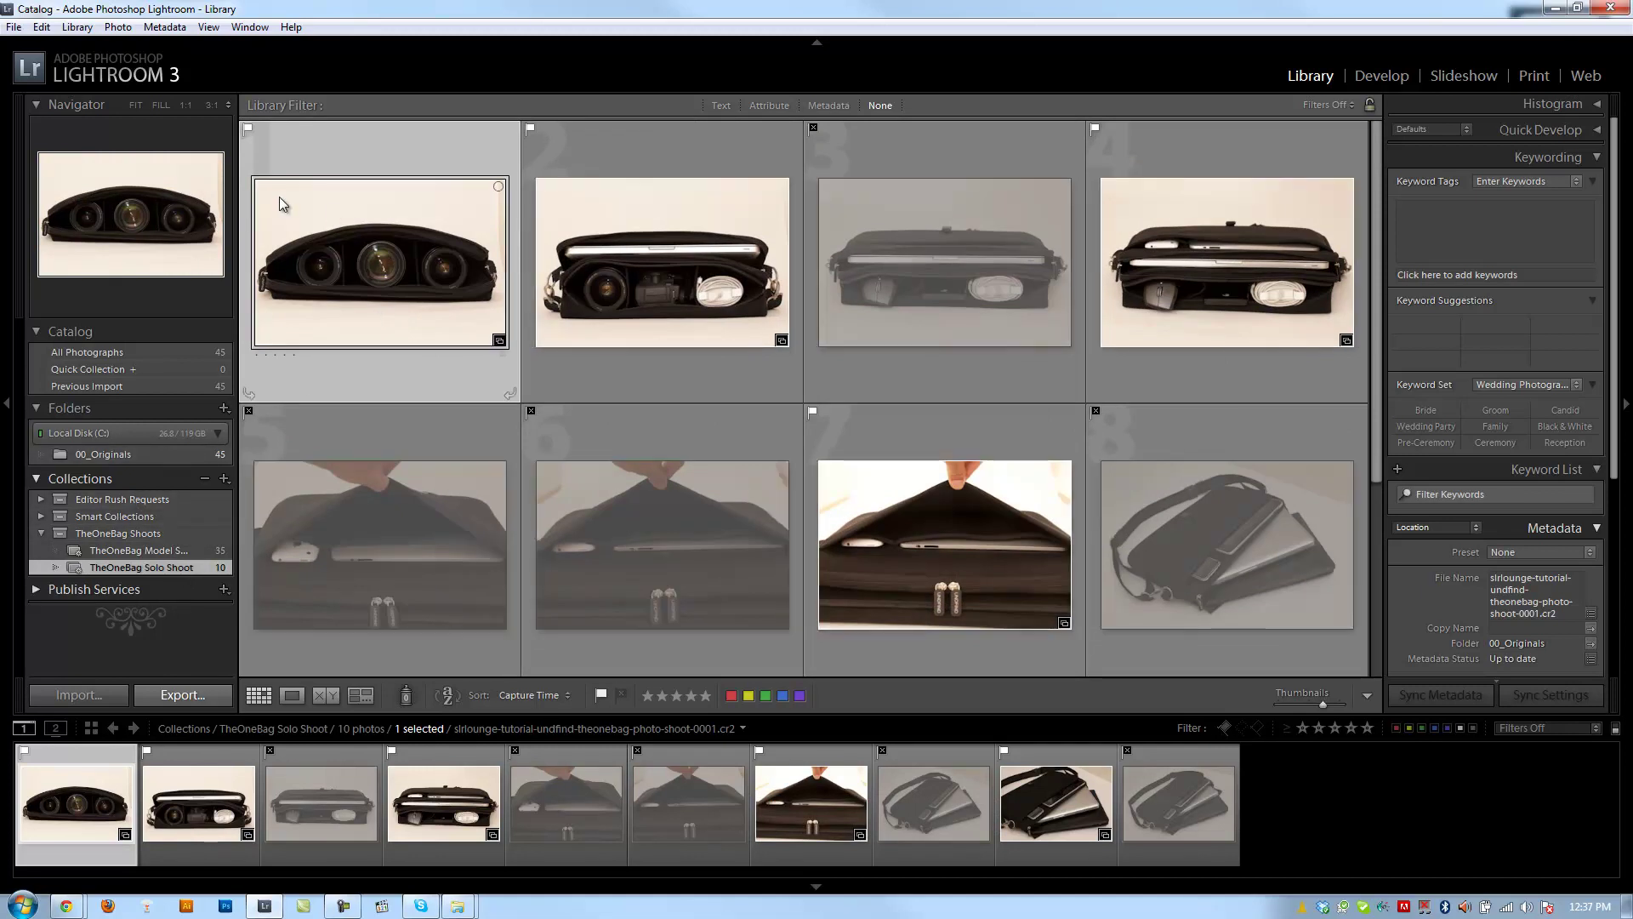
left_click(127, 455)
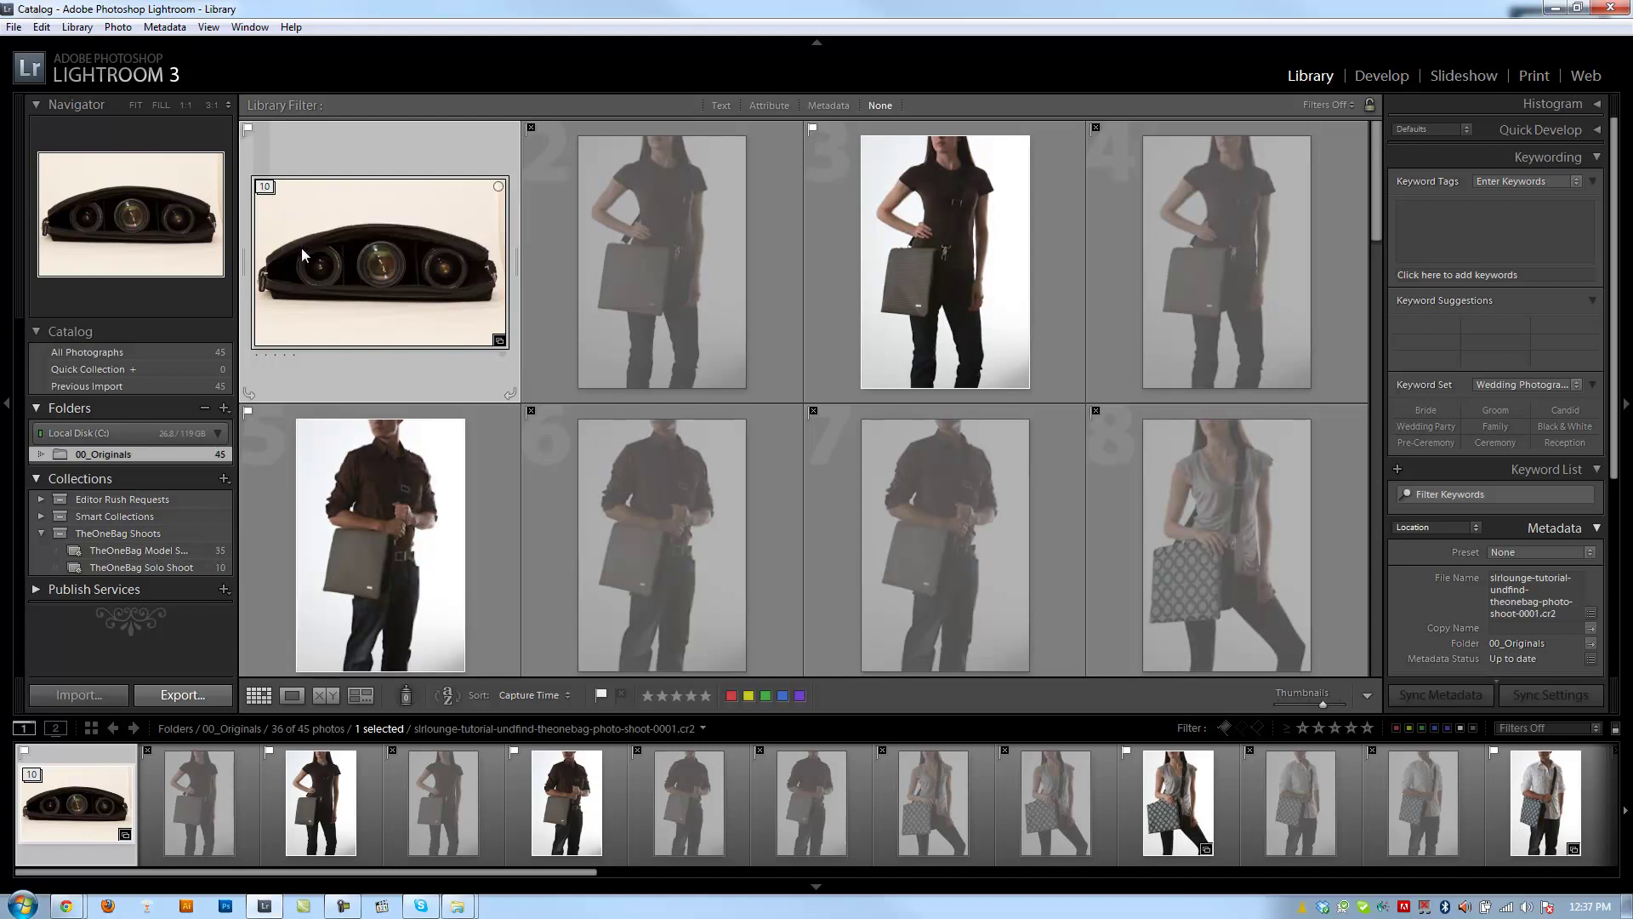
left_click(616, 247)
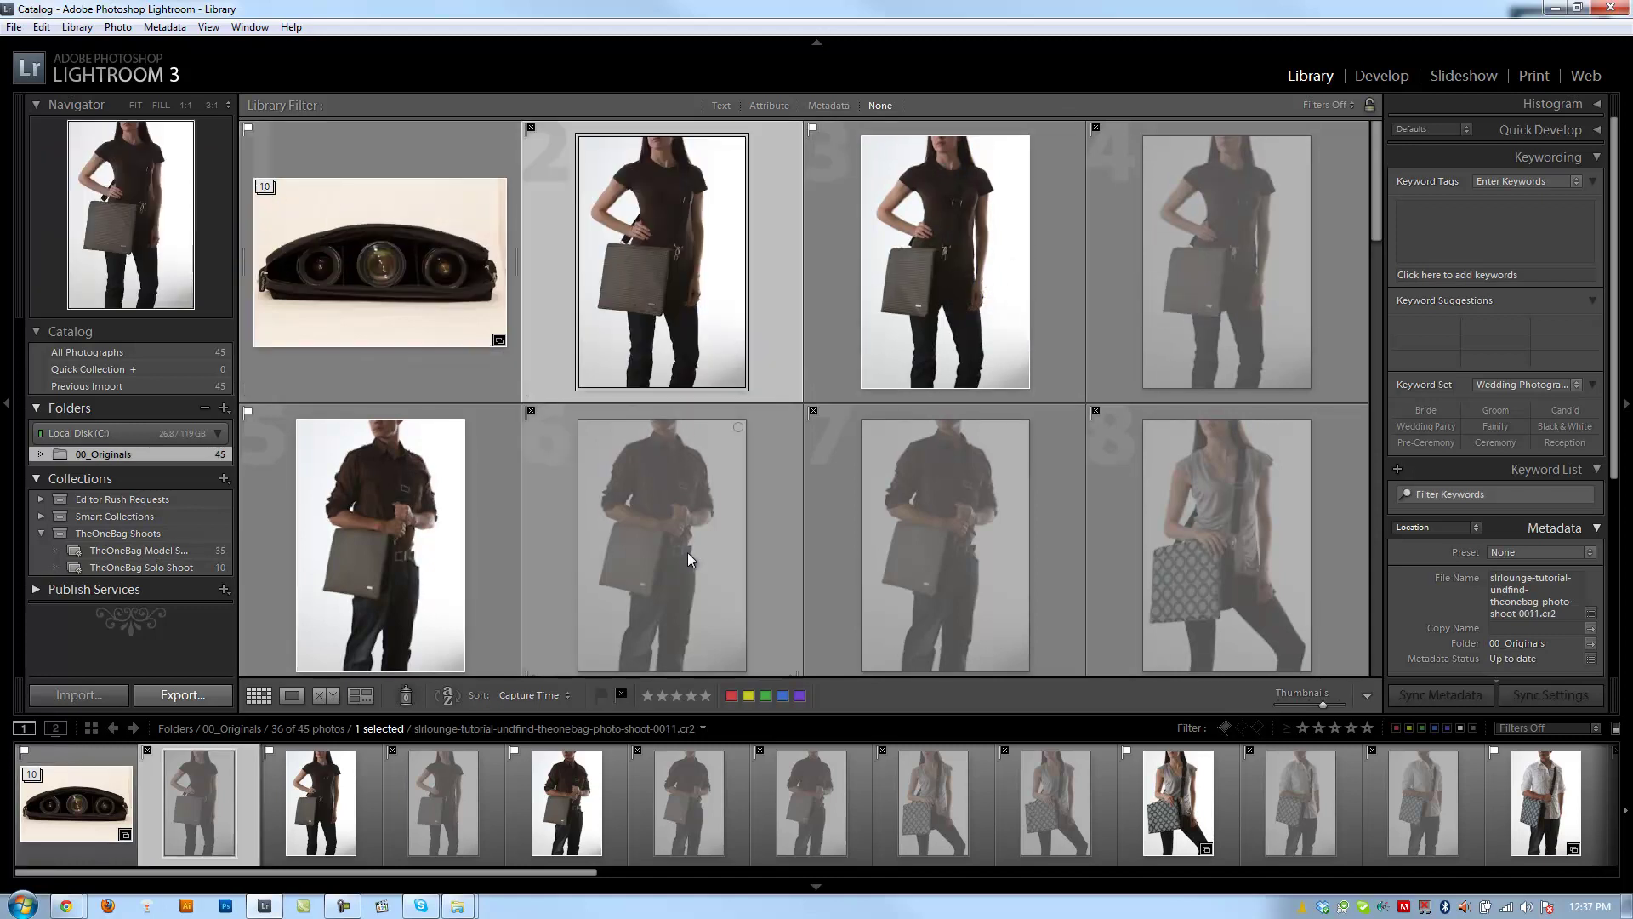
Group the first two six-photo model sets into two stacks.
left_click(966, 502, "shift")
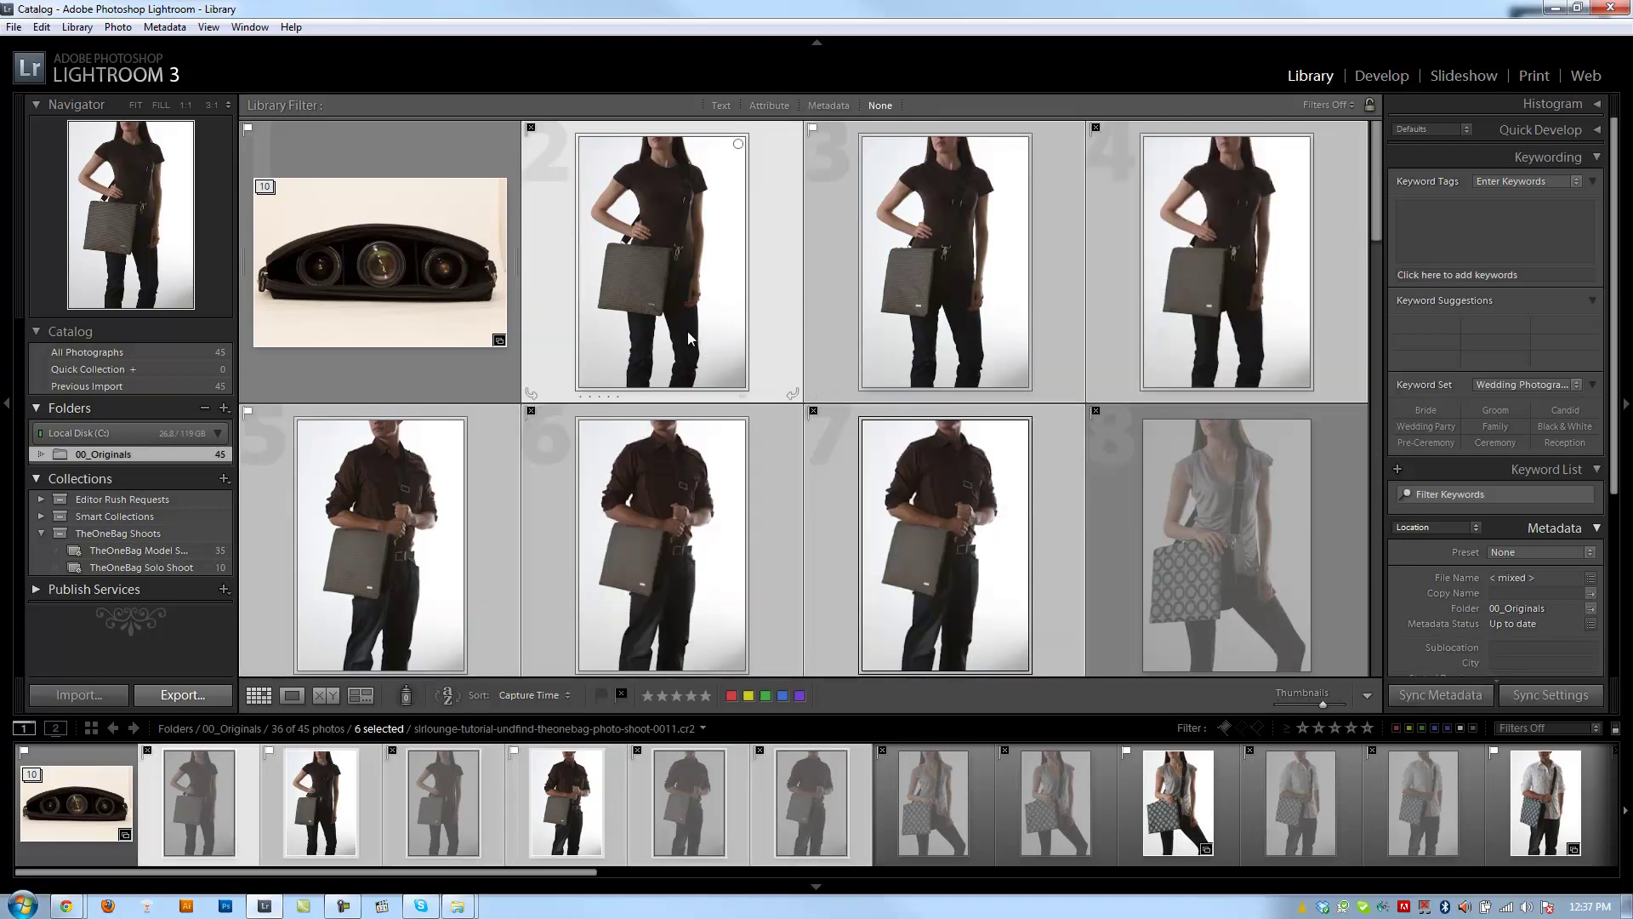
key("ctrl+g")
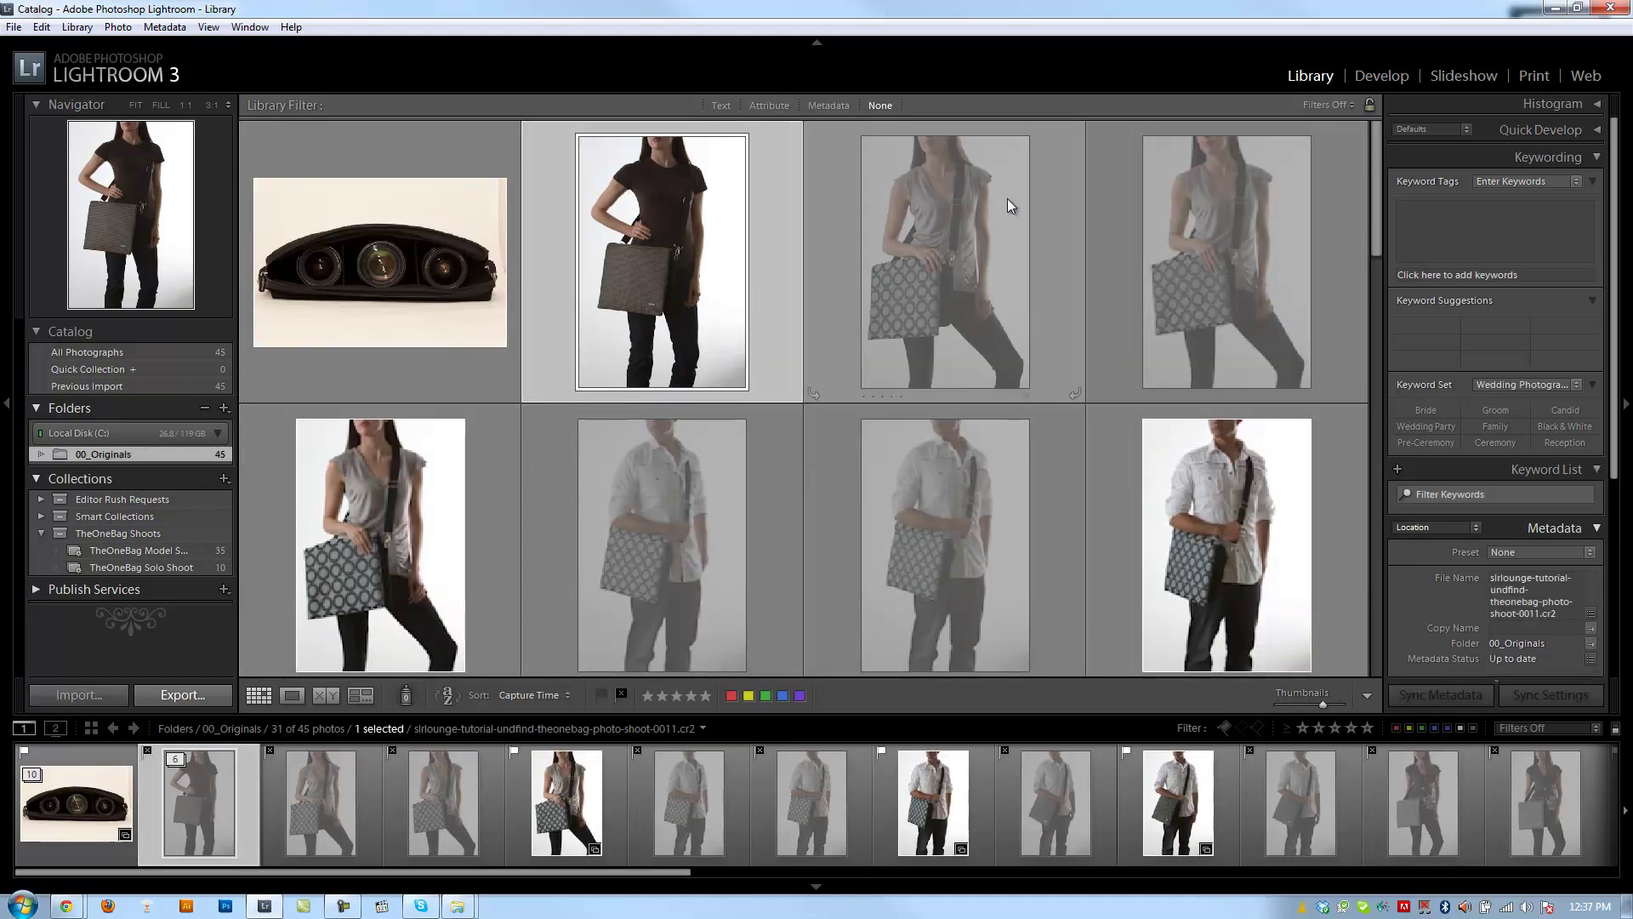
left_click(944, 242)
scroll(948, 422, "down", 2)
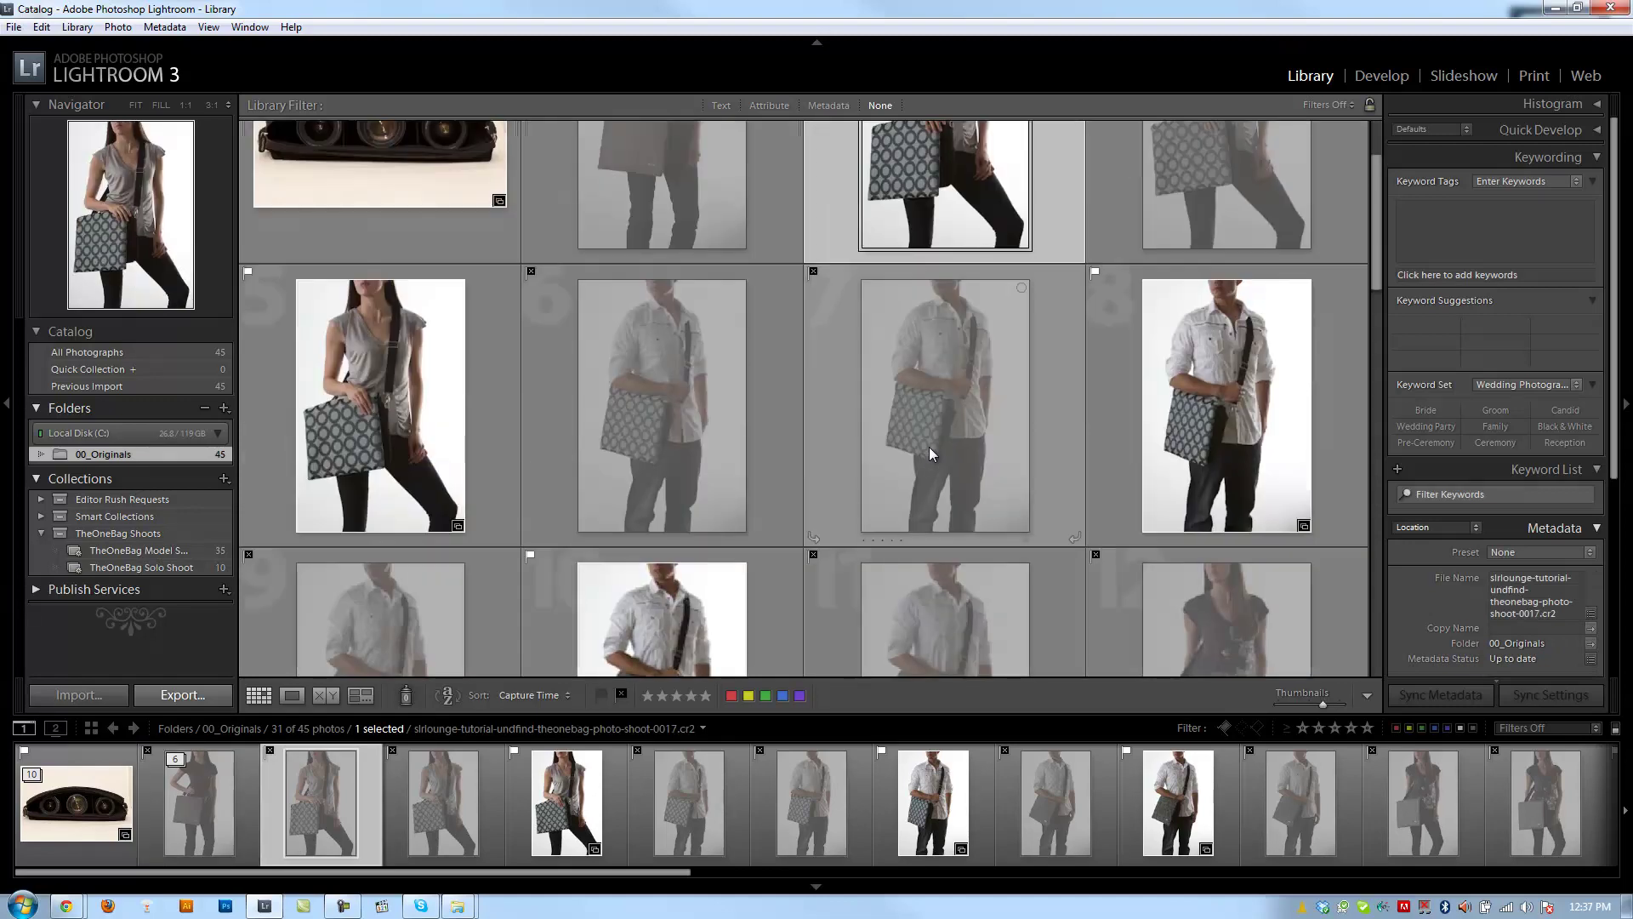
left_click(1232, 416, "shift")
key("ctrl+g")
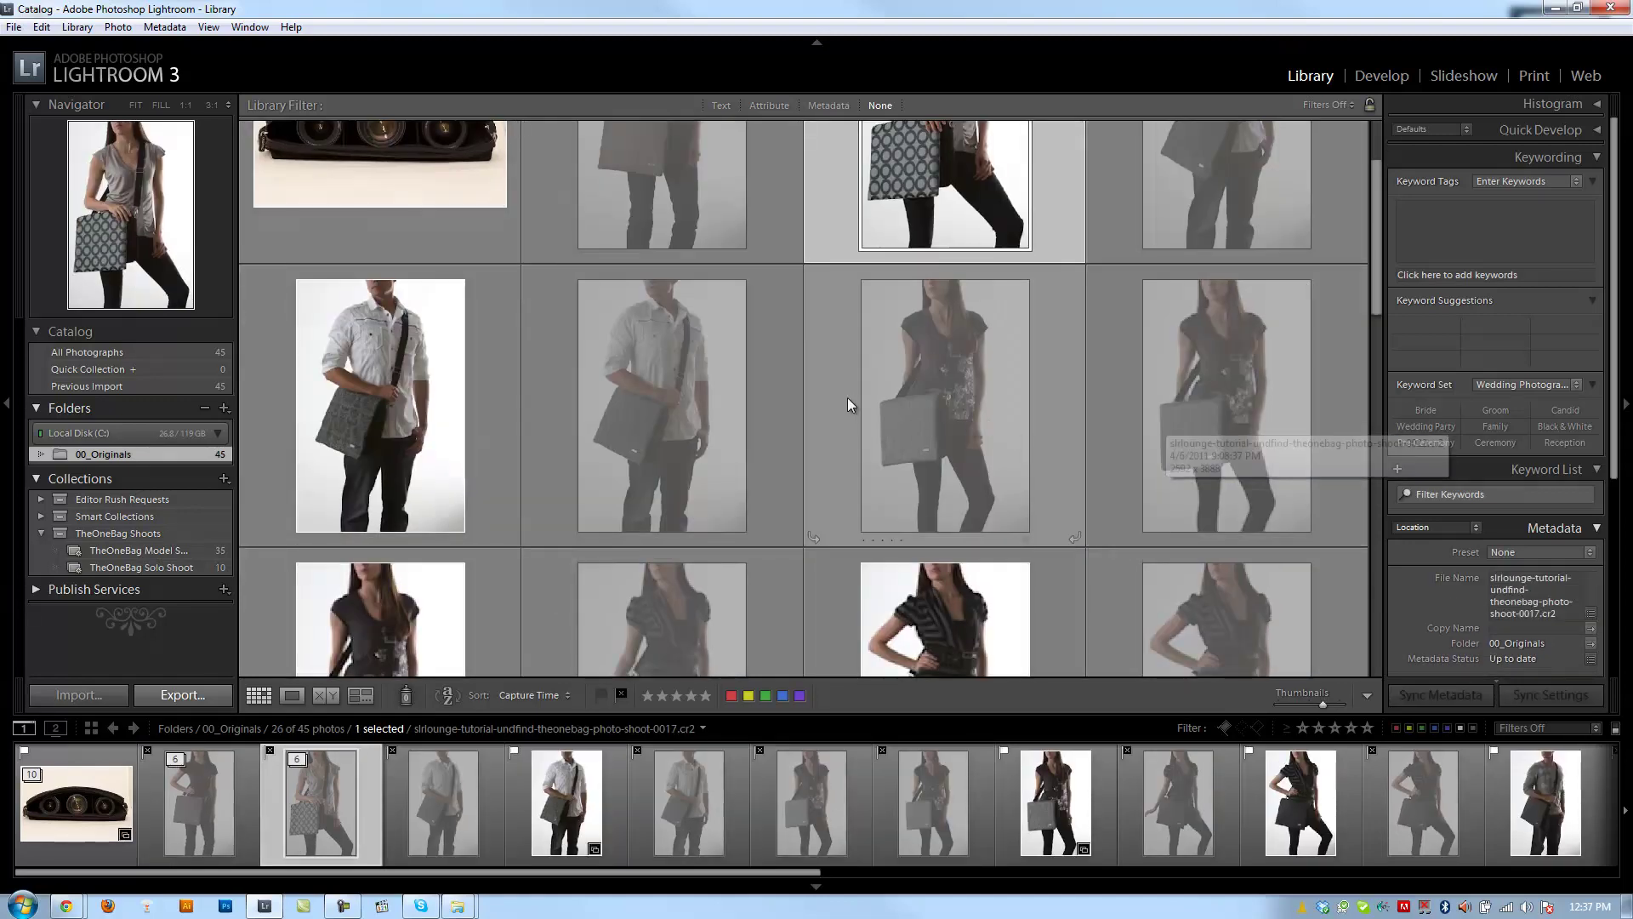
Stack the third and fourth six-photo model sets.
key("Right")
scroll(274, 617, "down", 3)
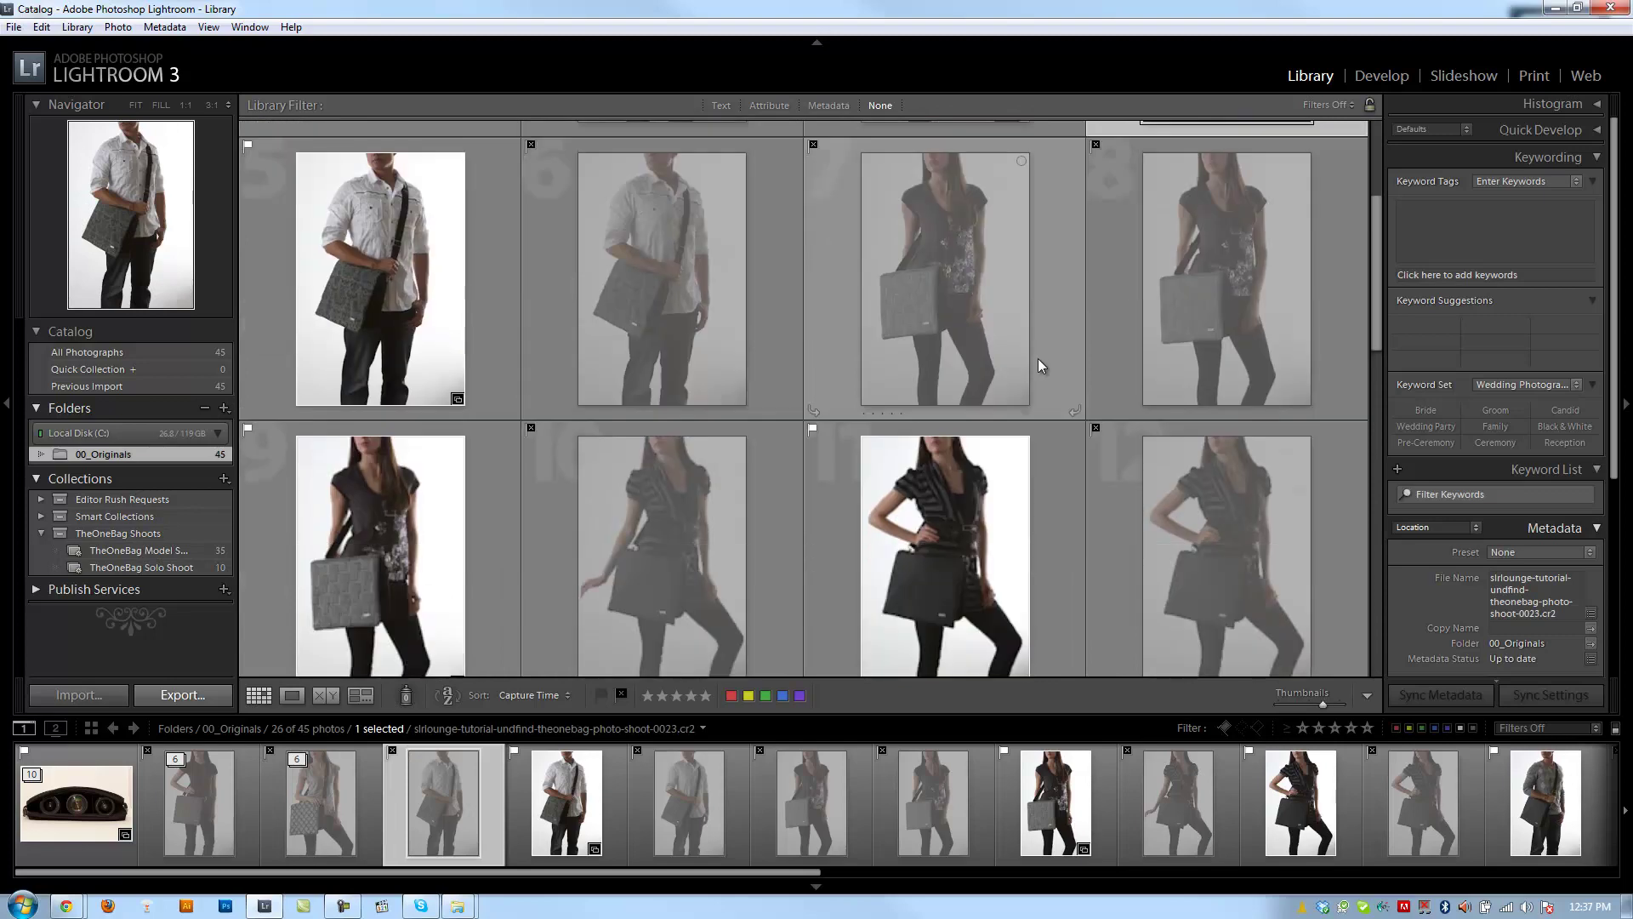
left_click(385, 584, "shift")
key("ctrl+g")
scroll(452, 386, "up", 2)
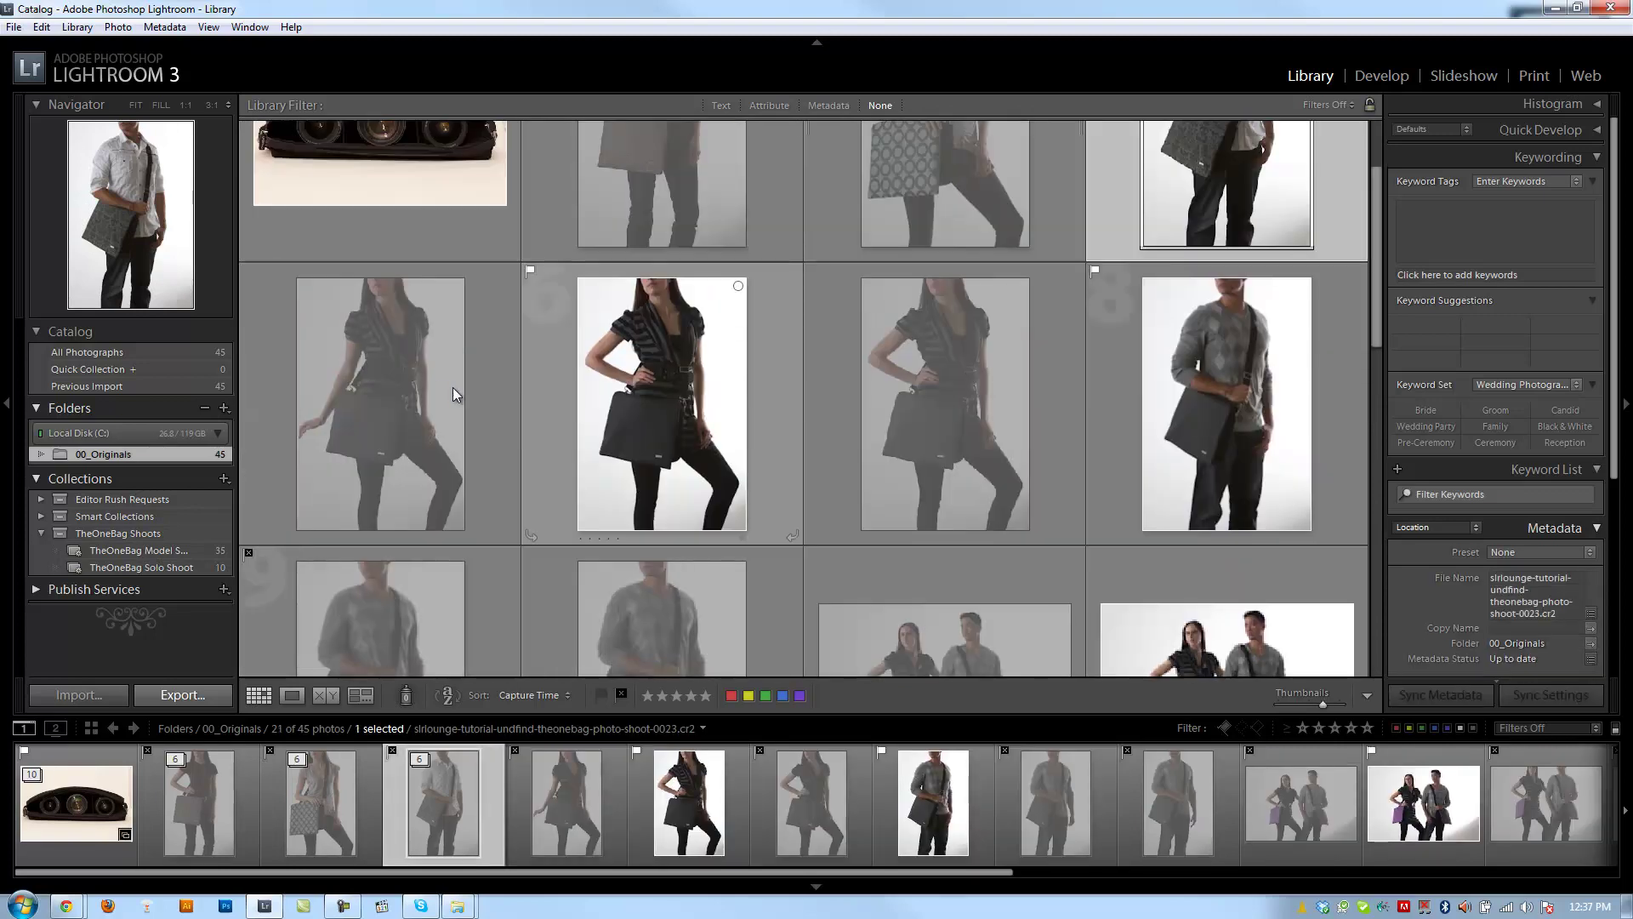
left_click(452, 386)
scroll(846, 370, "down", 1)
left_click(664, 533, "shift")
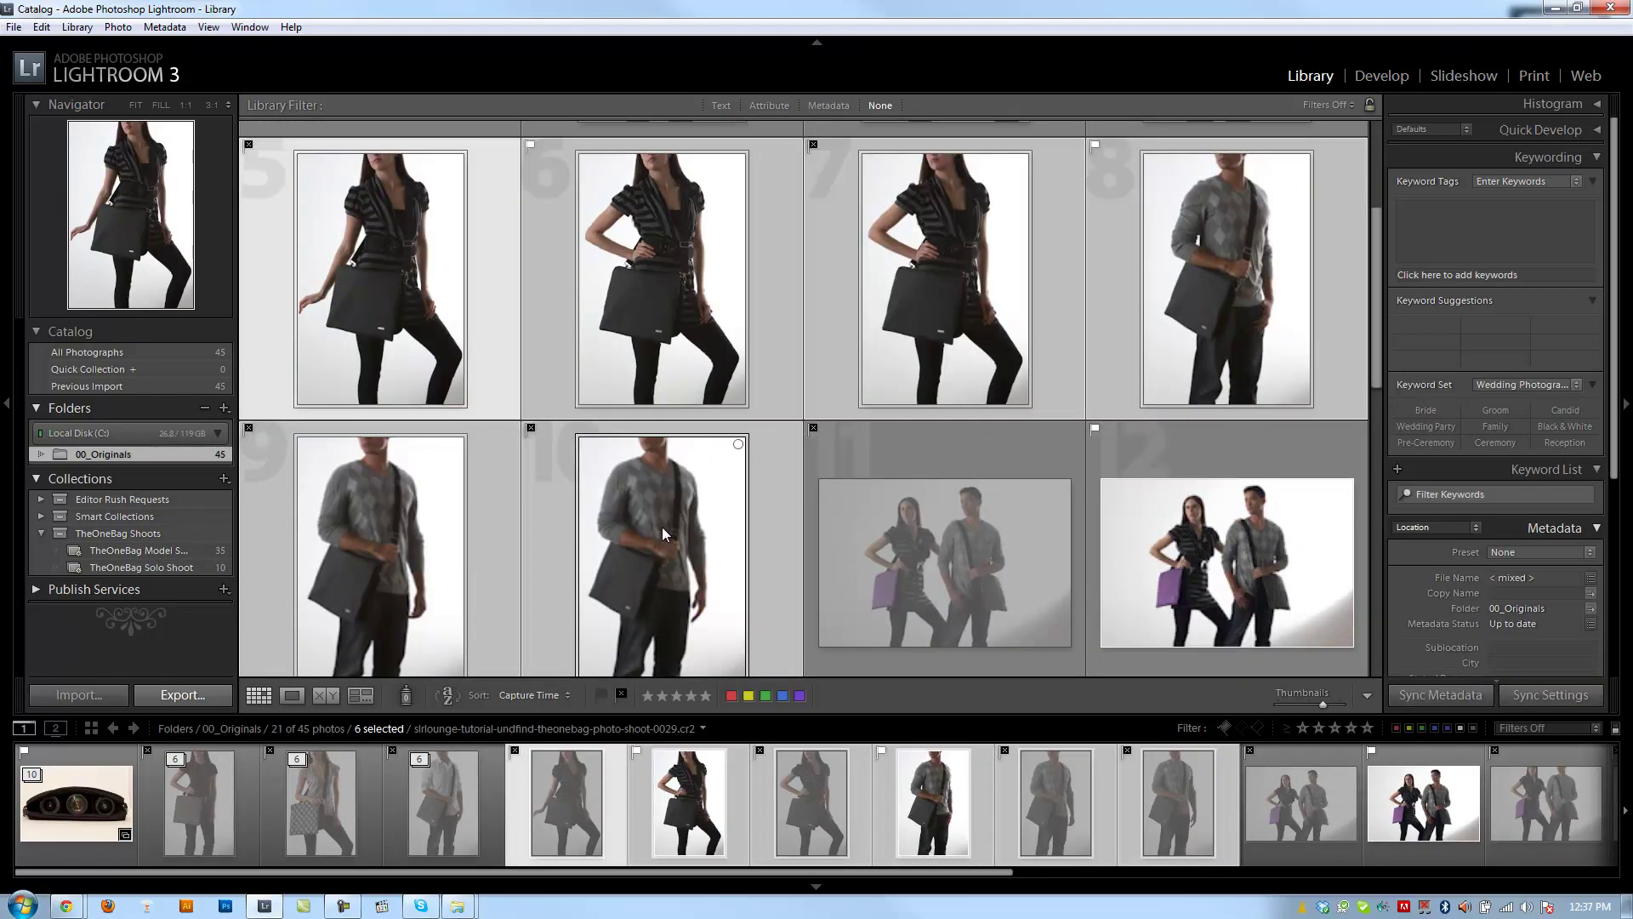
key("ctrl+g")
Select the eleven couple shots and group them into one stack.
left_click(678, 351)
scroll(789, 310, "down", 6)
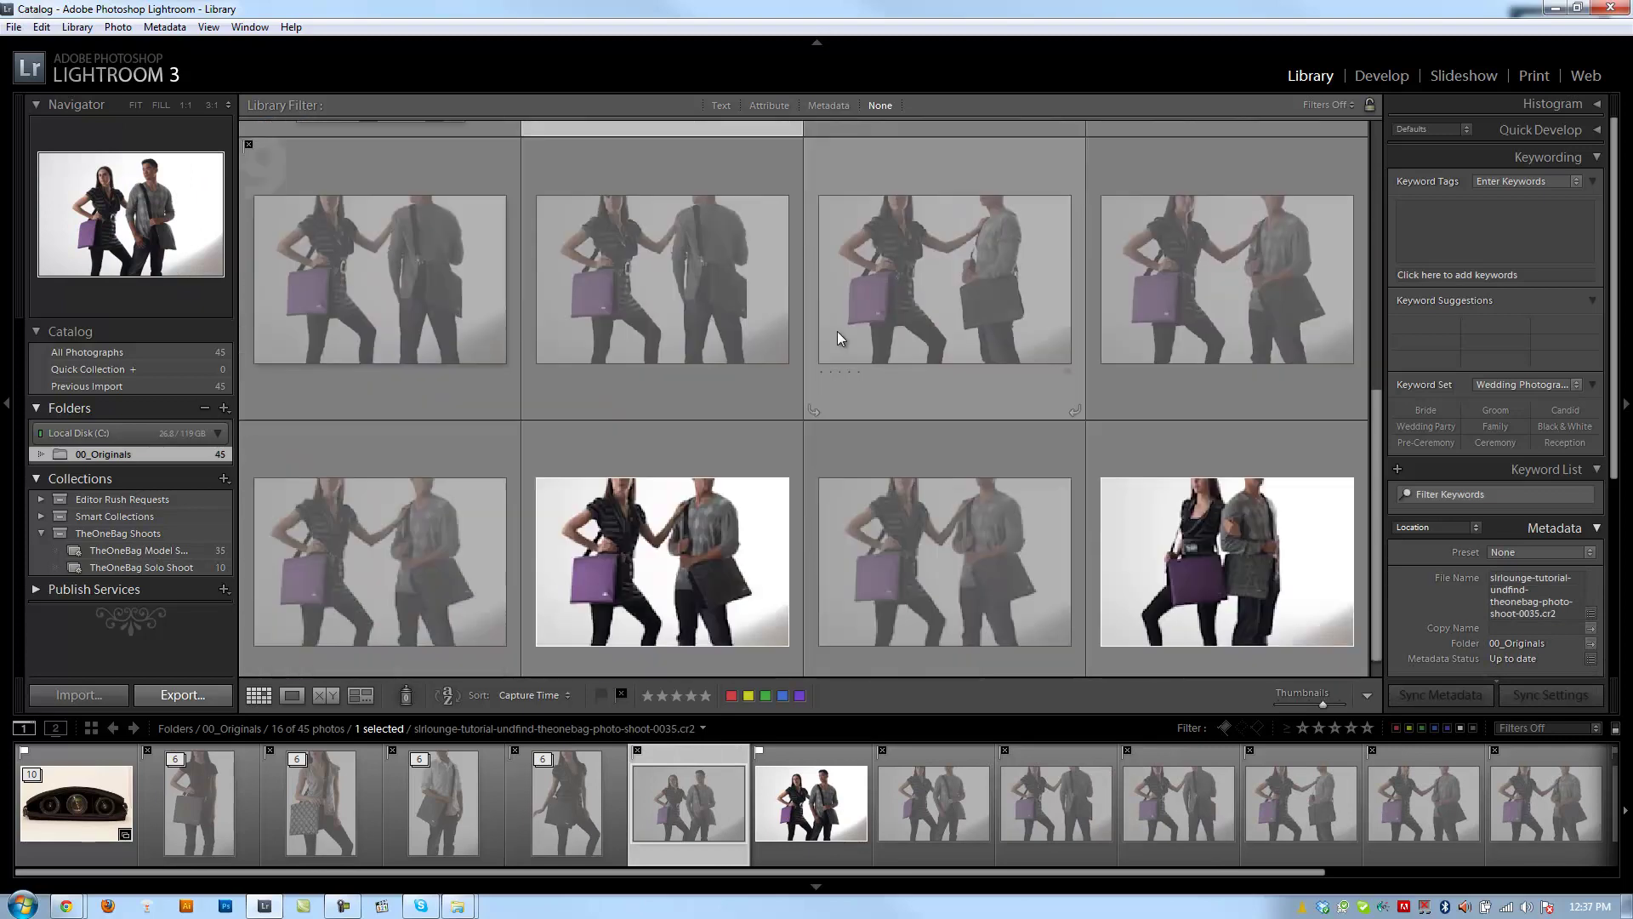
left_click(1271, 524, "shift")
scroll(1101, 537, "up", 3)
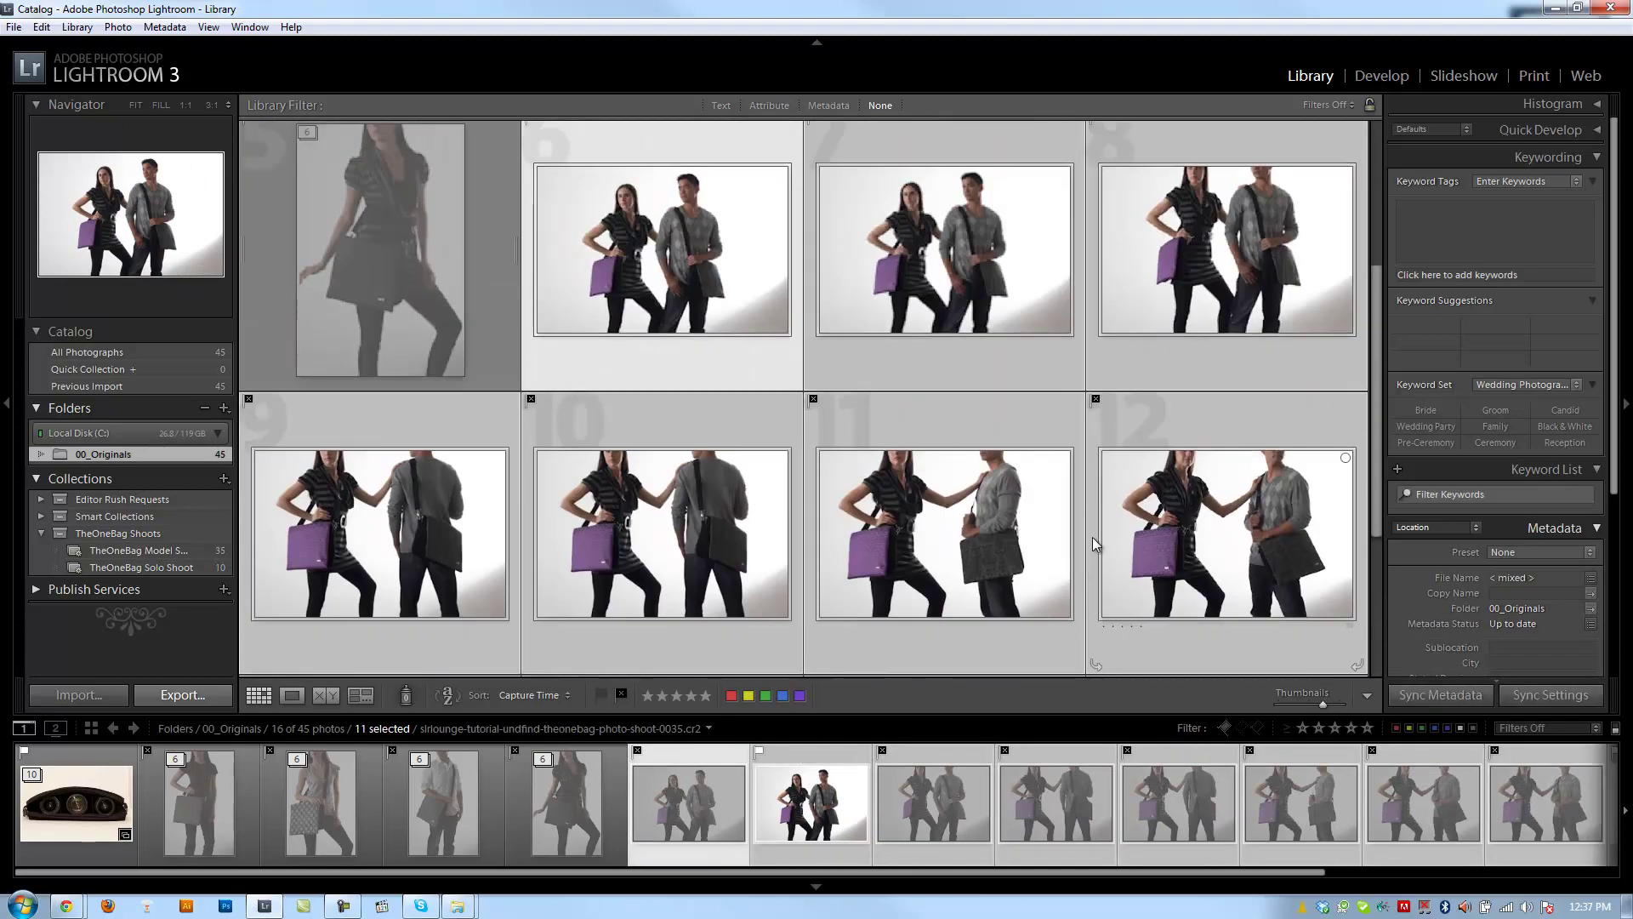
key("ctrl+g")
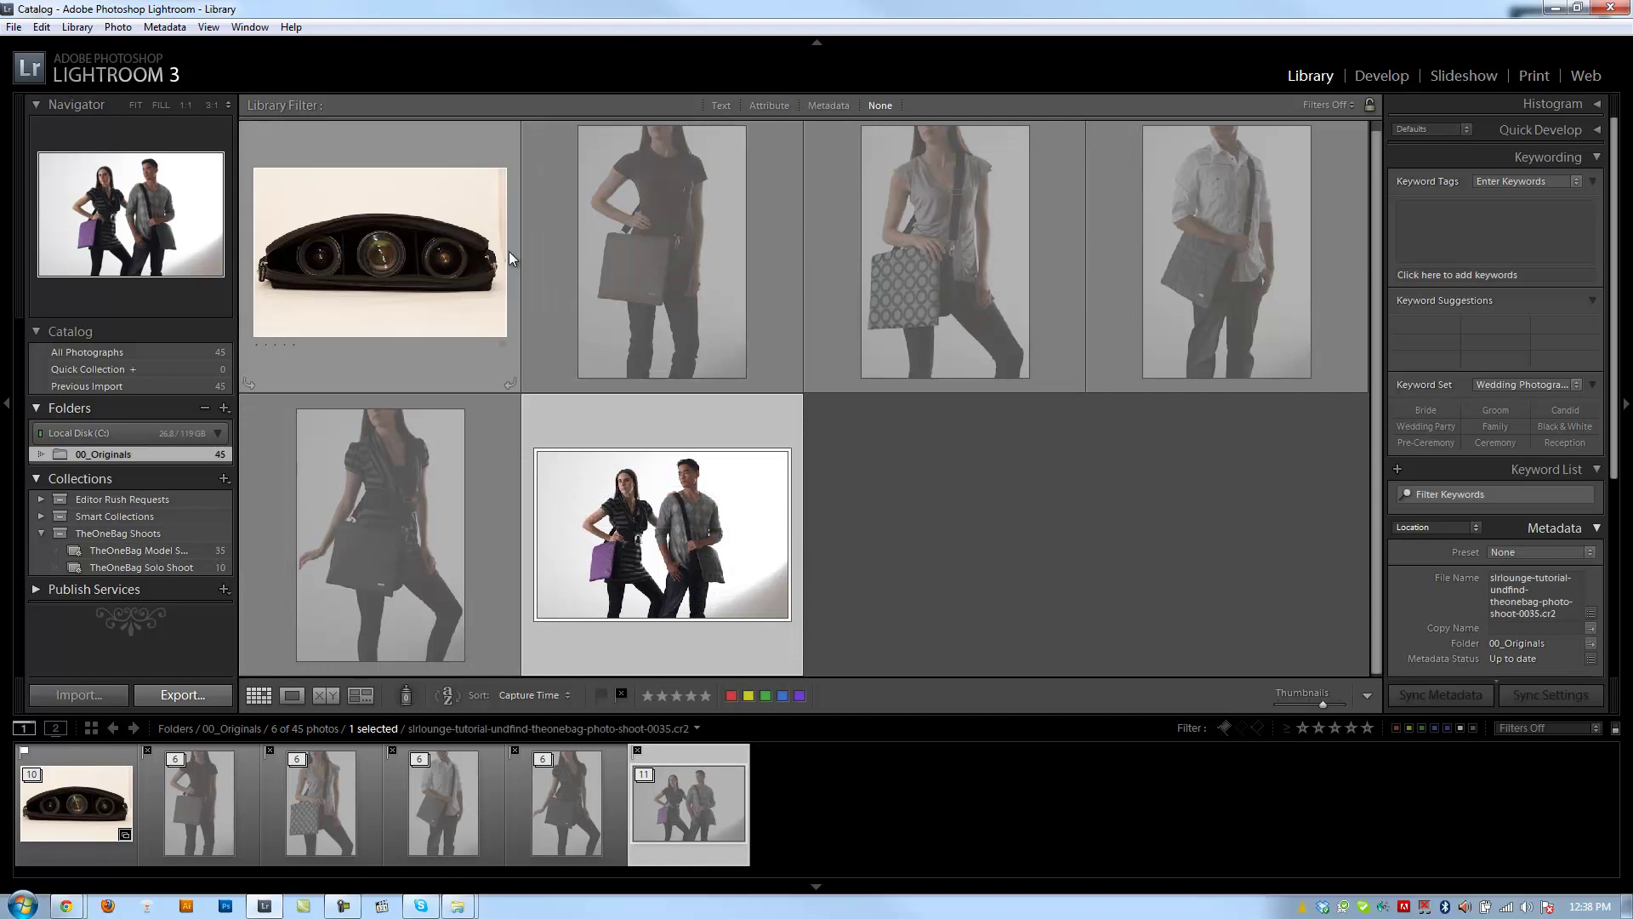
Apply Expand All Stacks from the bag stack's stacking menu.
left_click(287, 206)
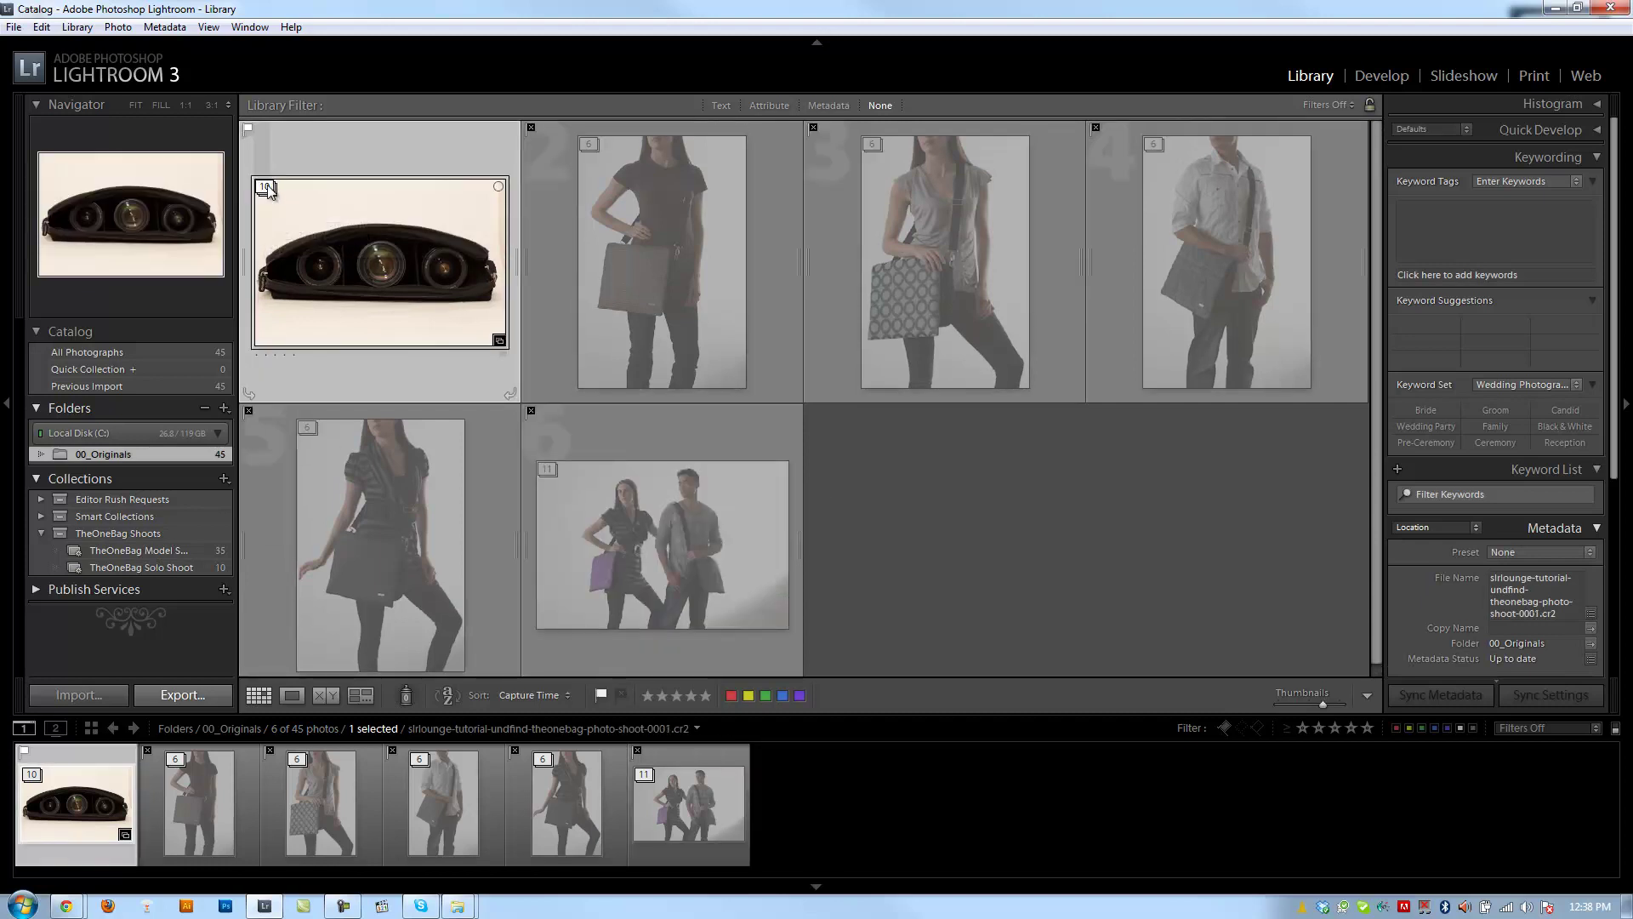
right_click(268, 189)
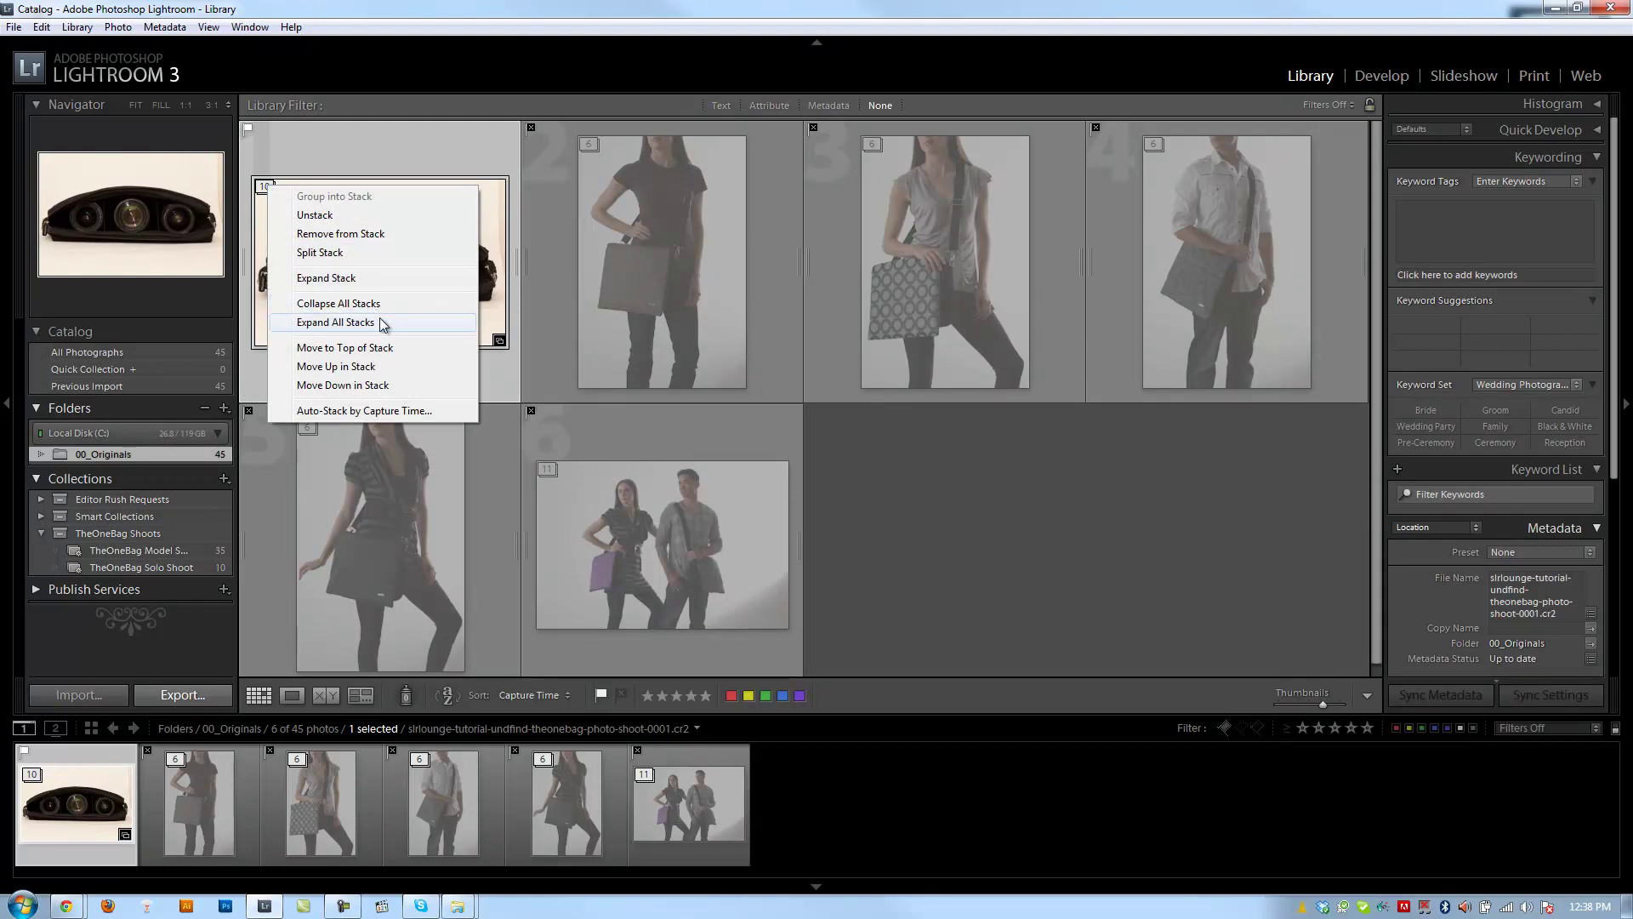
left_click(382, 324)
scroll(855, 308, "down", 5)
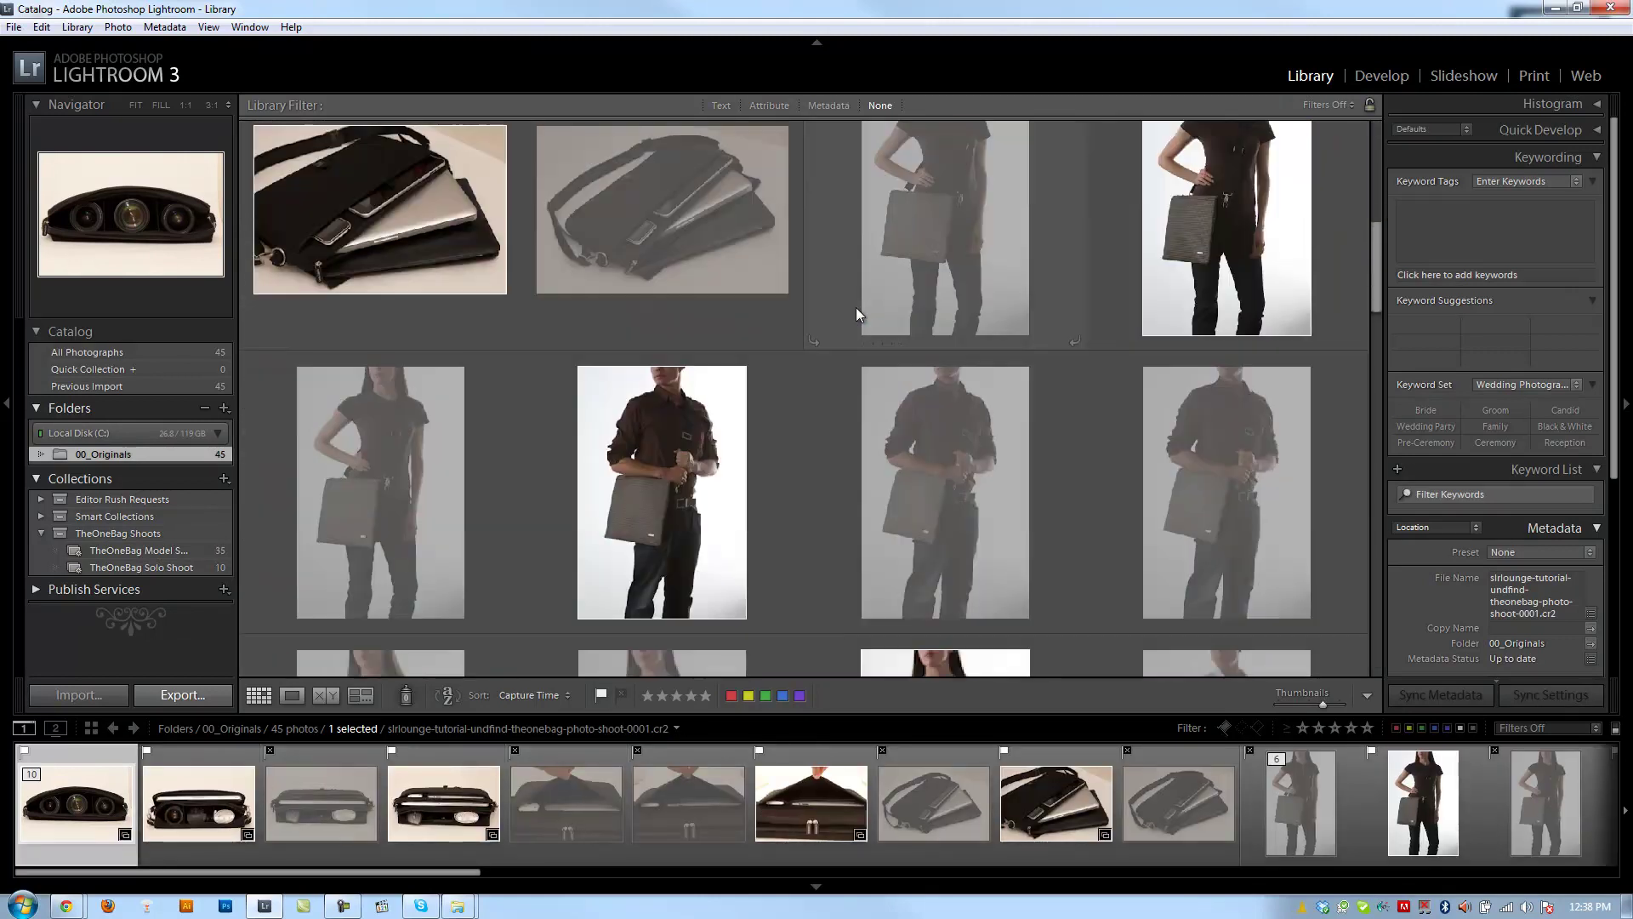
scroll(854, 312, "up", 5)
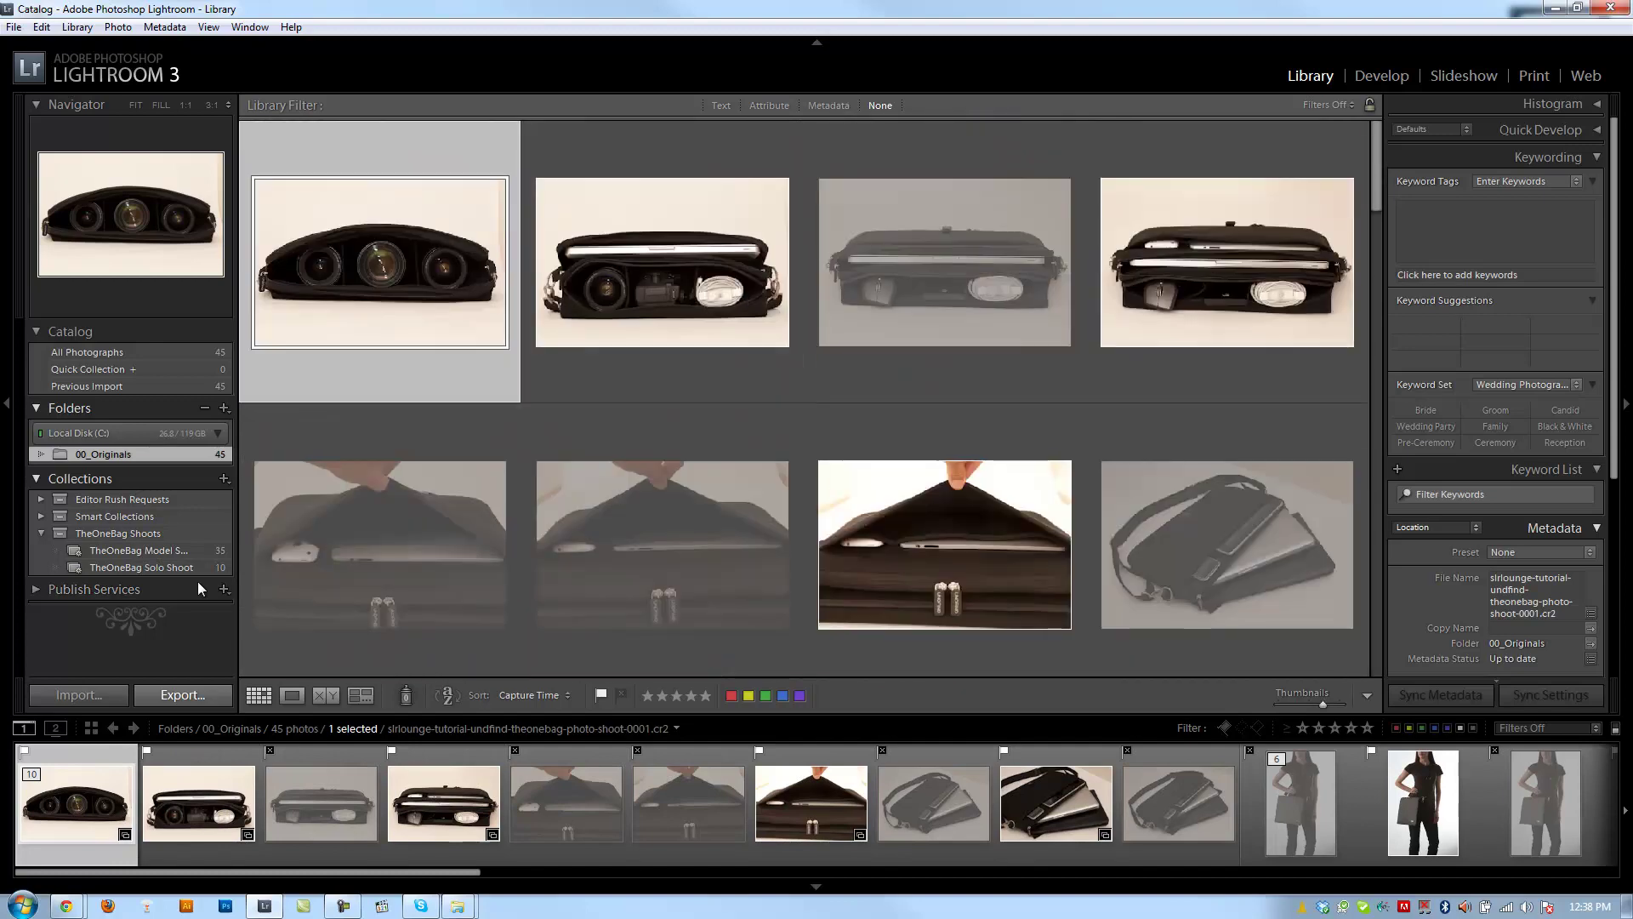
Show the TheOneBag Model Shoot collection.
left_click(136, 552)
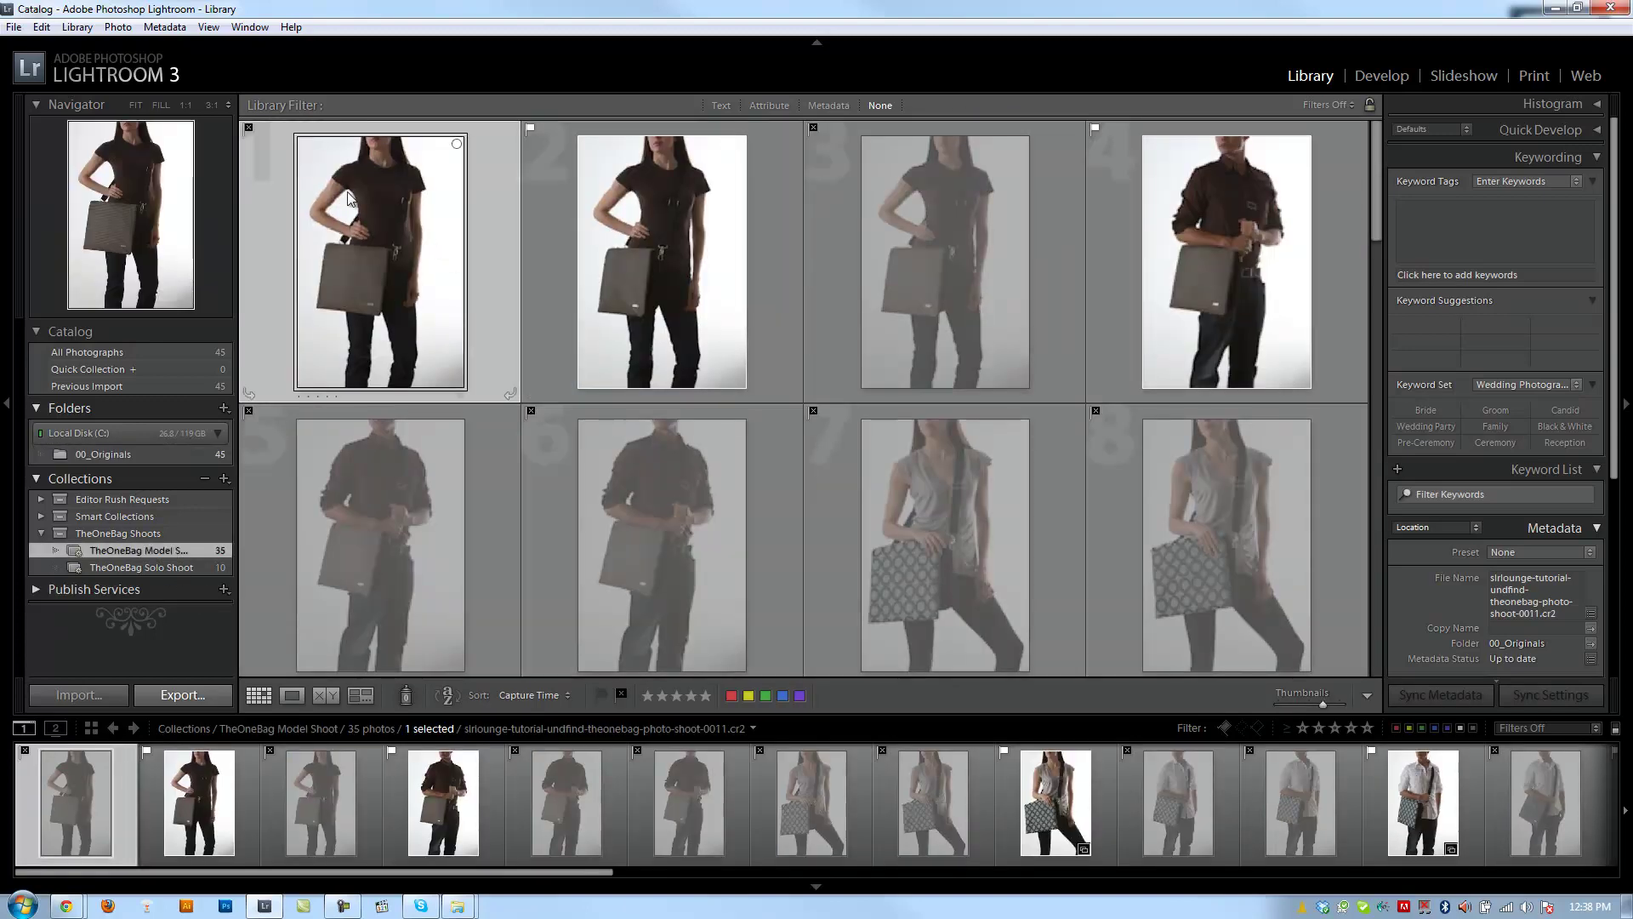
scroll(1148, 308, "down", 10)
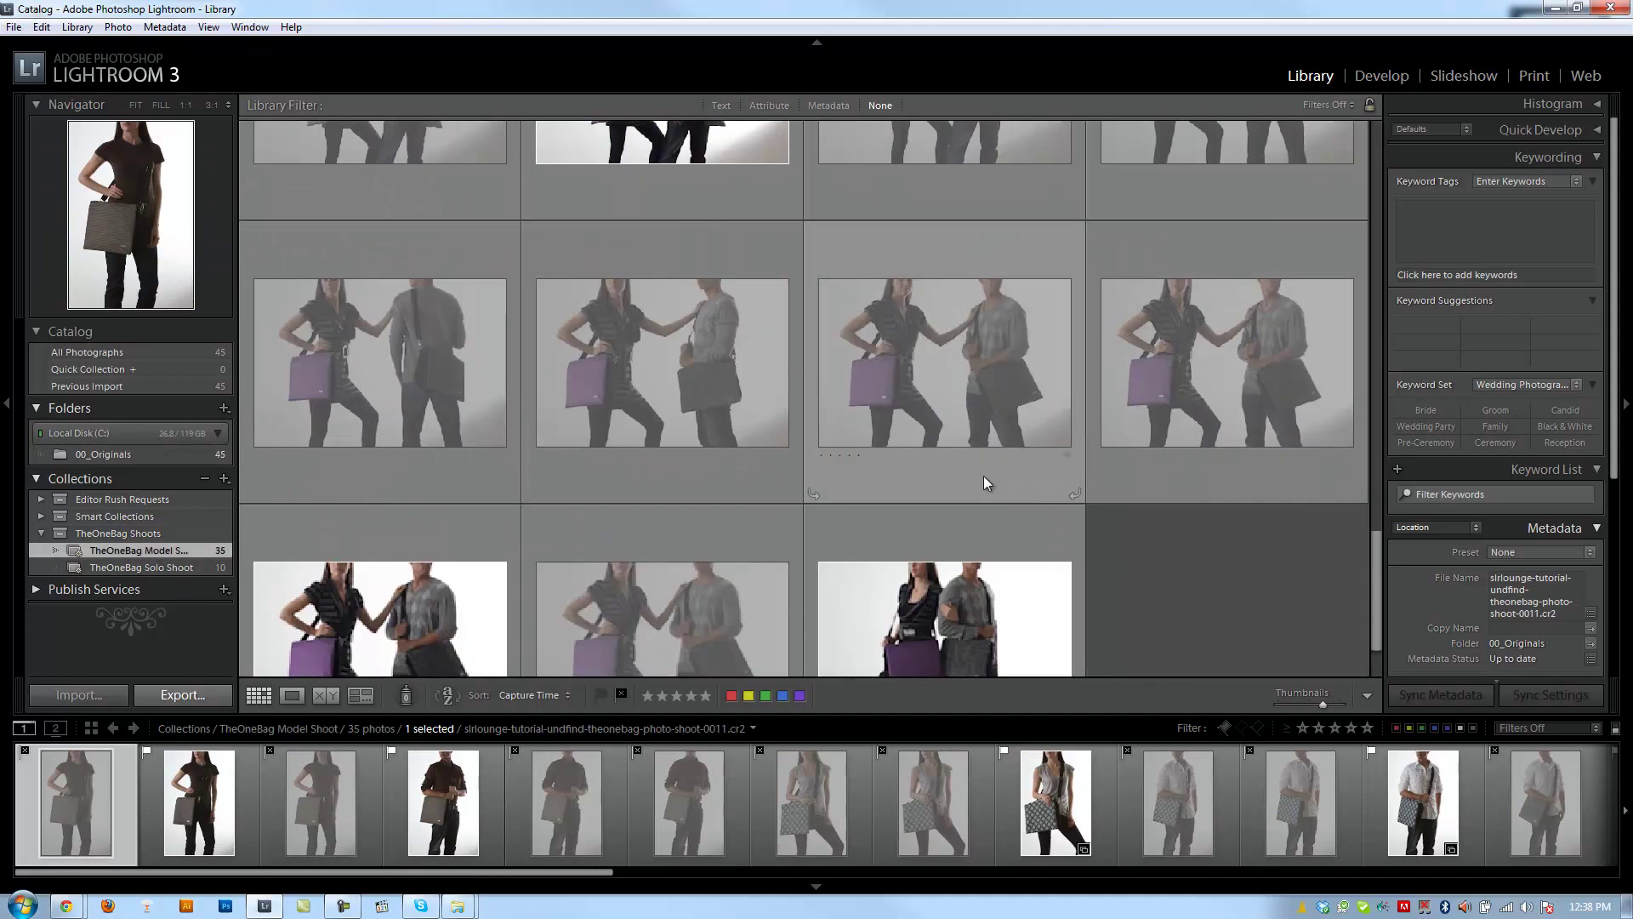
scroll(696, 596, "up", 10)
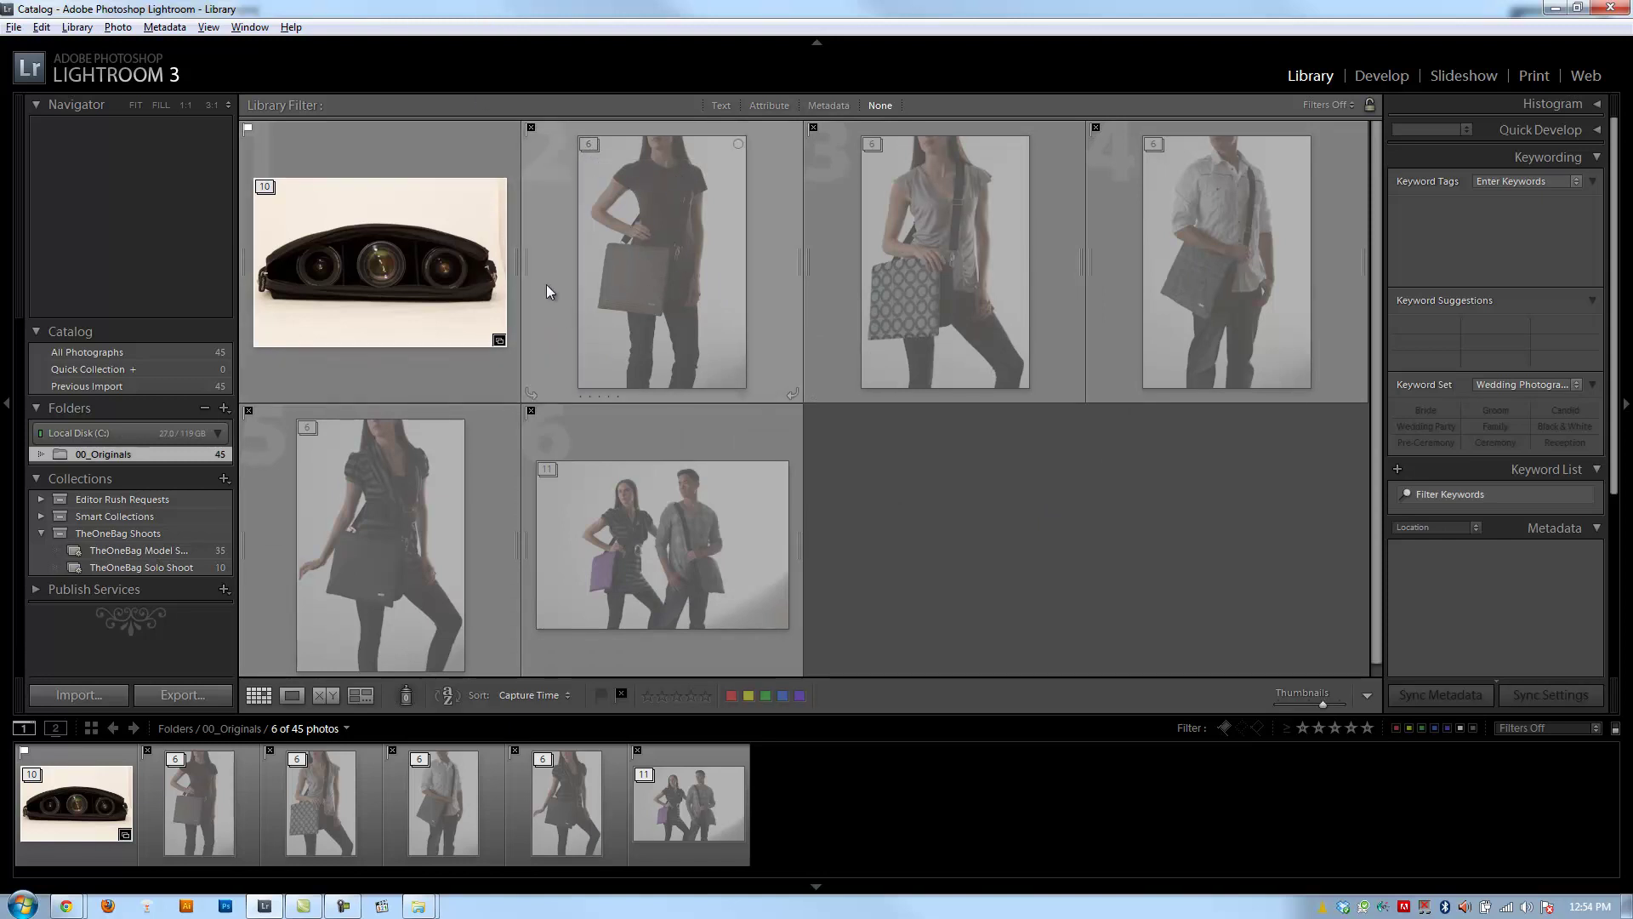
Expand the first six-photo model stack and select its second photo.
left_click(525, 255)
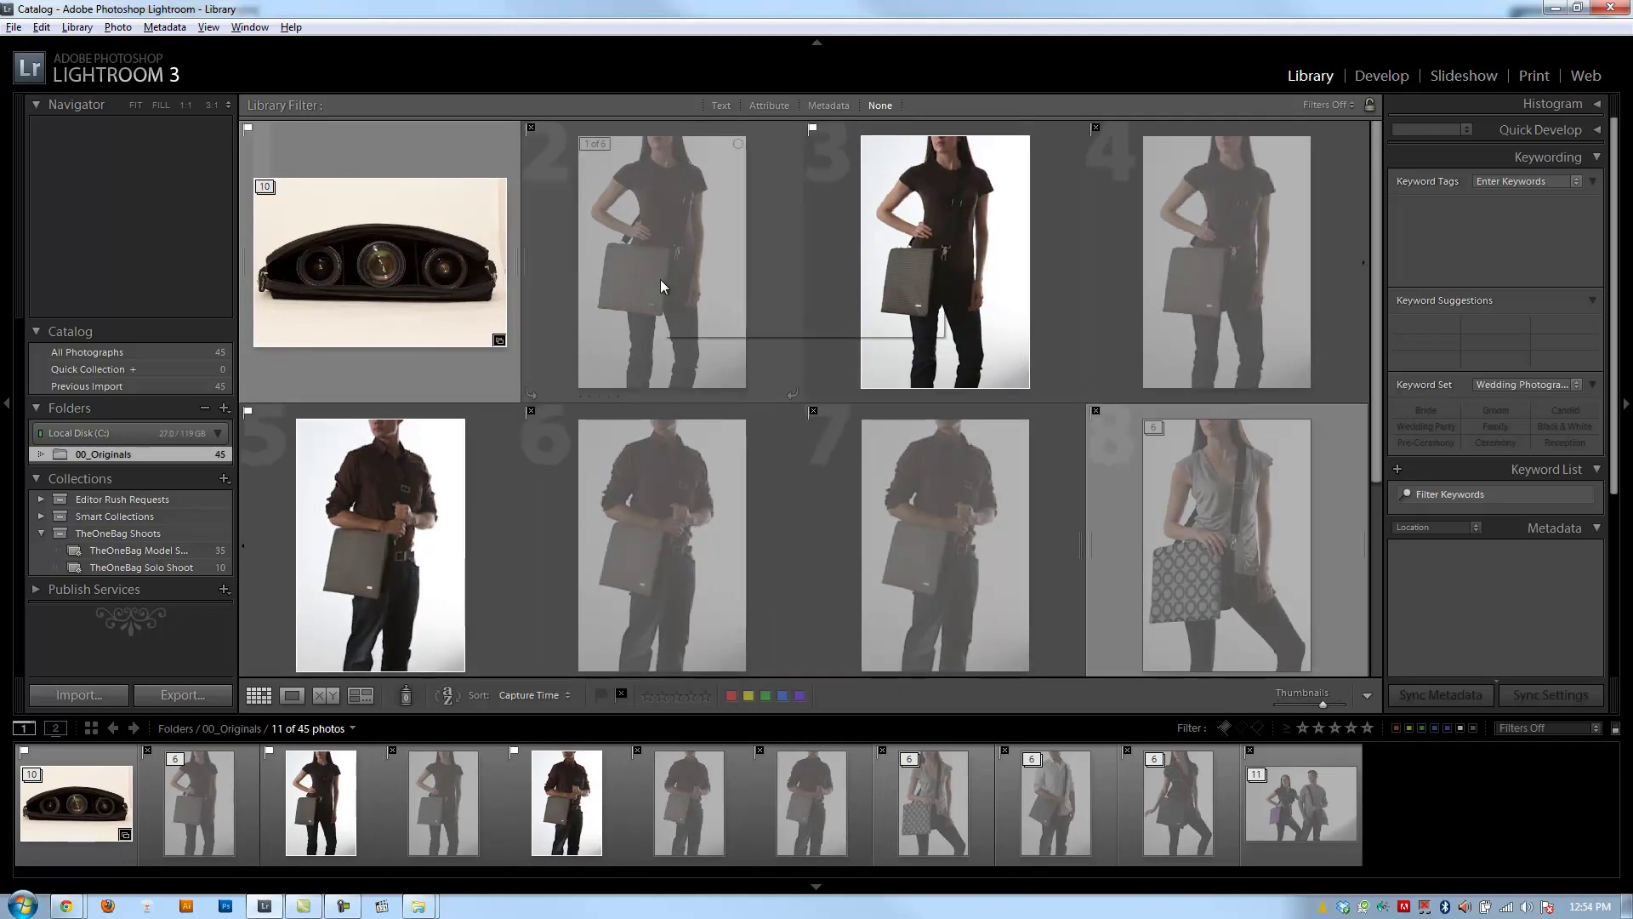
left_click(660, 279)
left_click(941, 175)
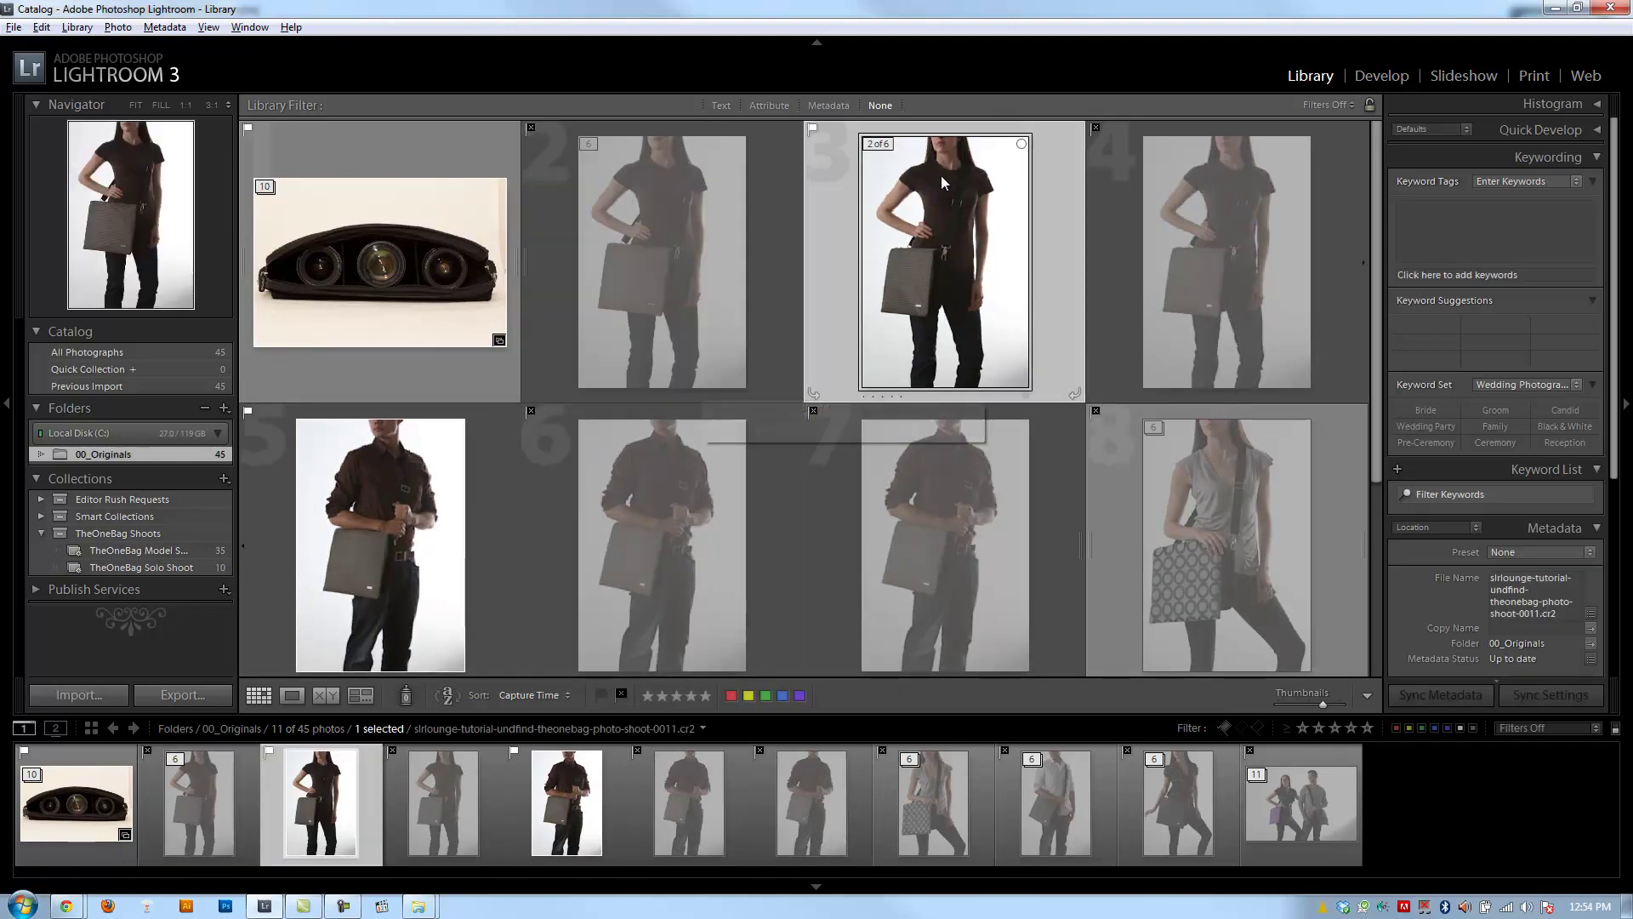
Move the man's photo to the top of the first model stack.
right_click(879, 145)
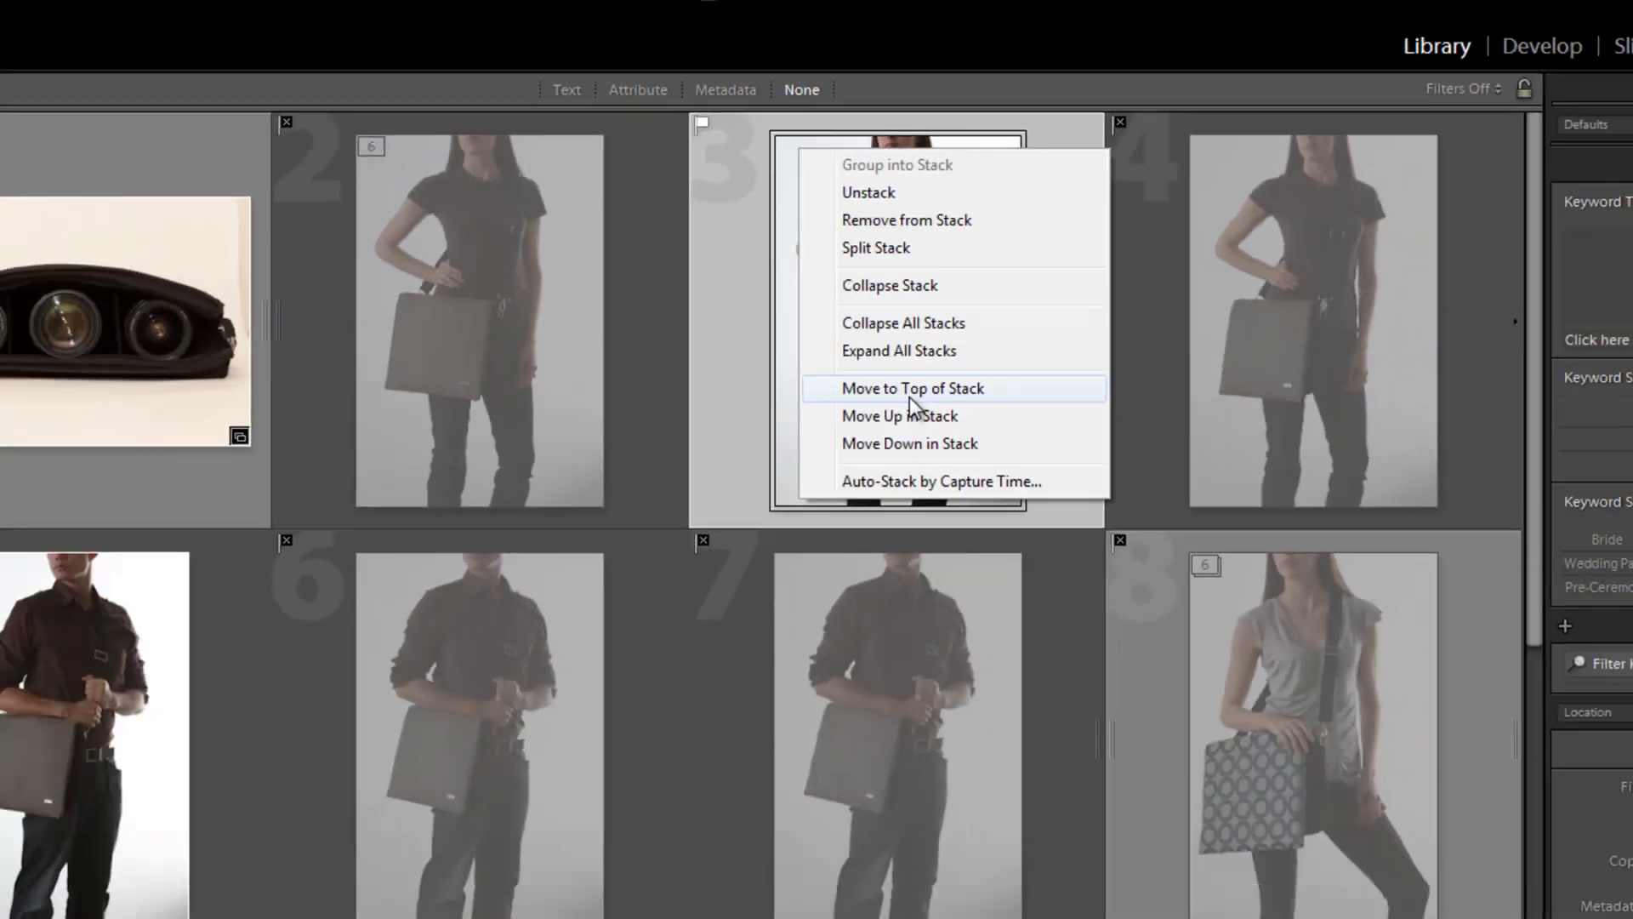
left_click(795, 607)
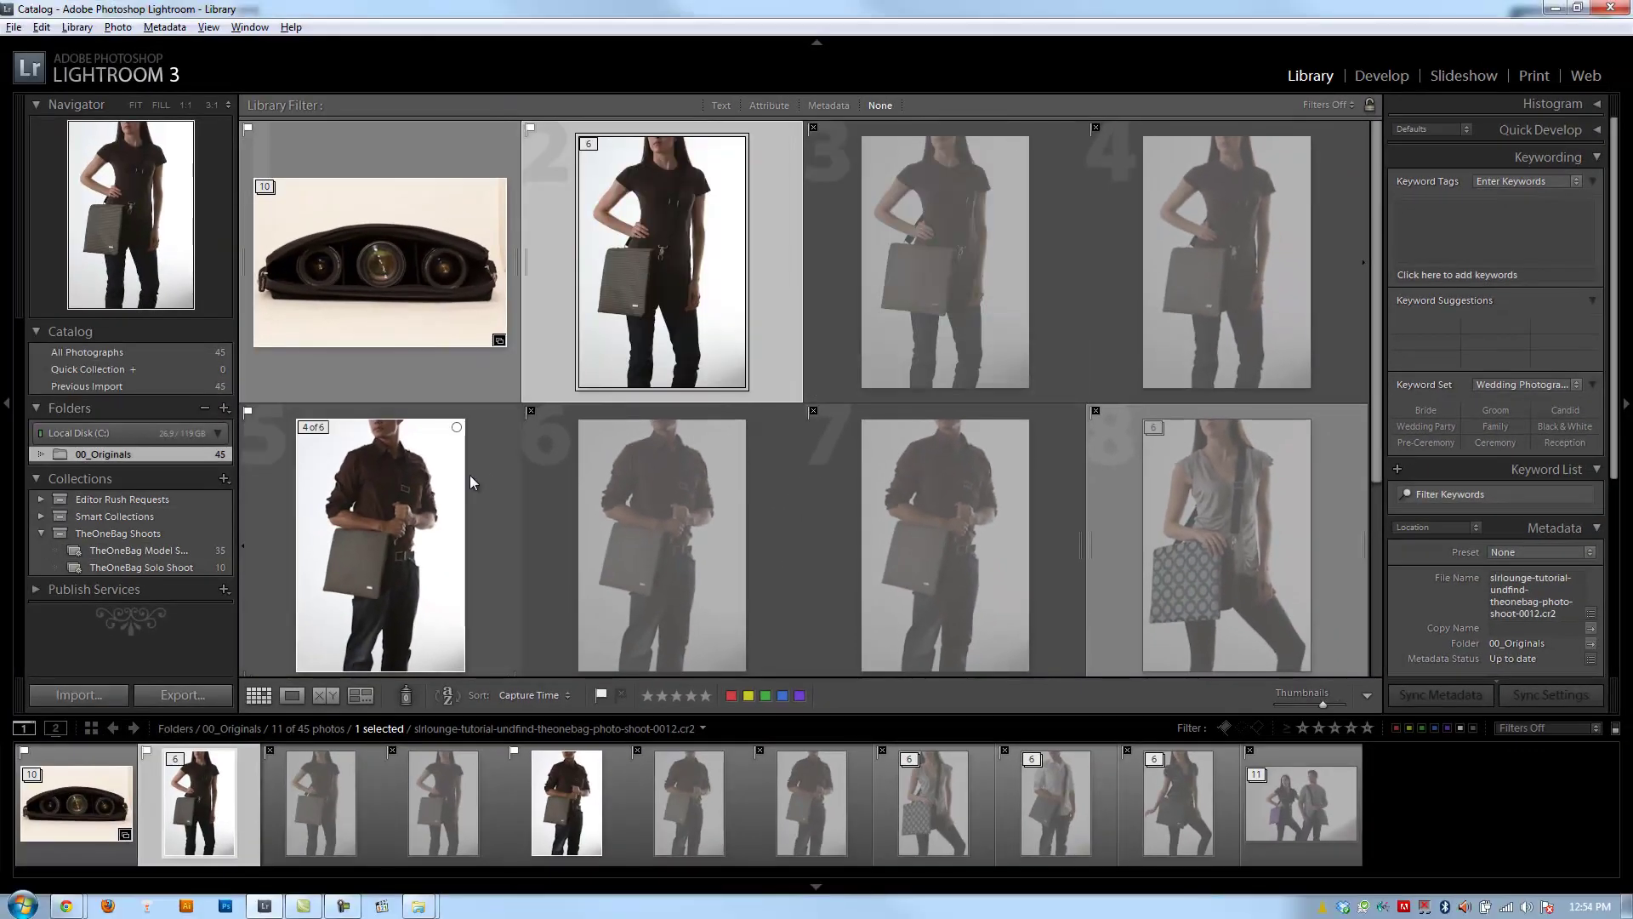
left_click(384, 512)
left_click_drag(323, 436, 728, 285)
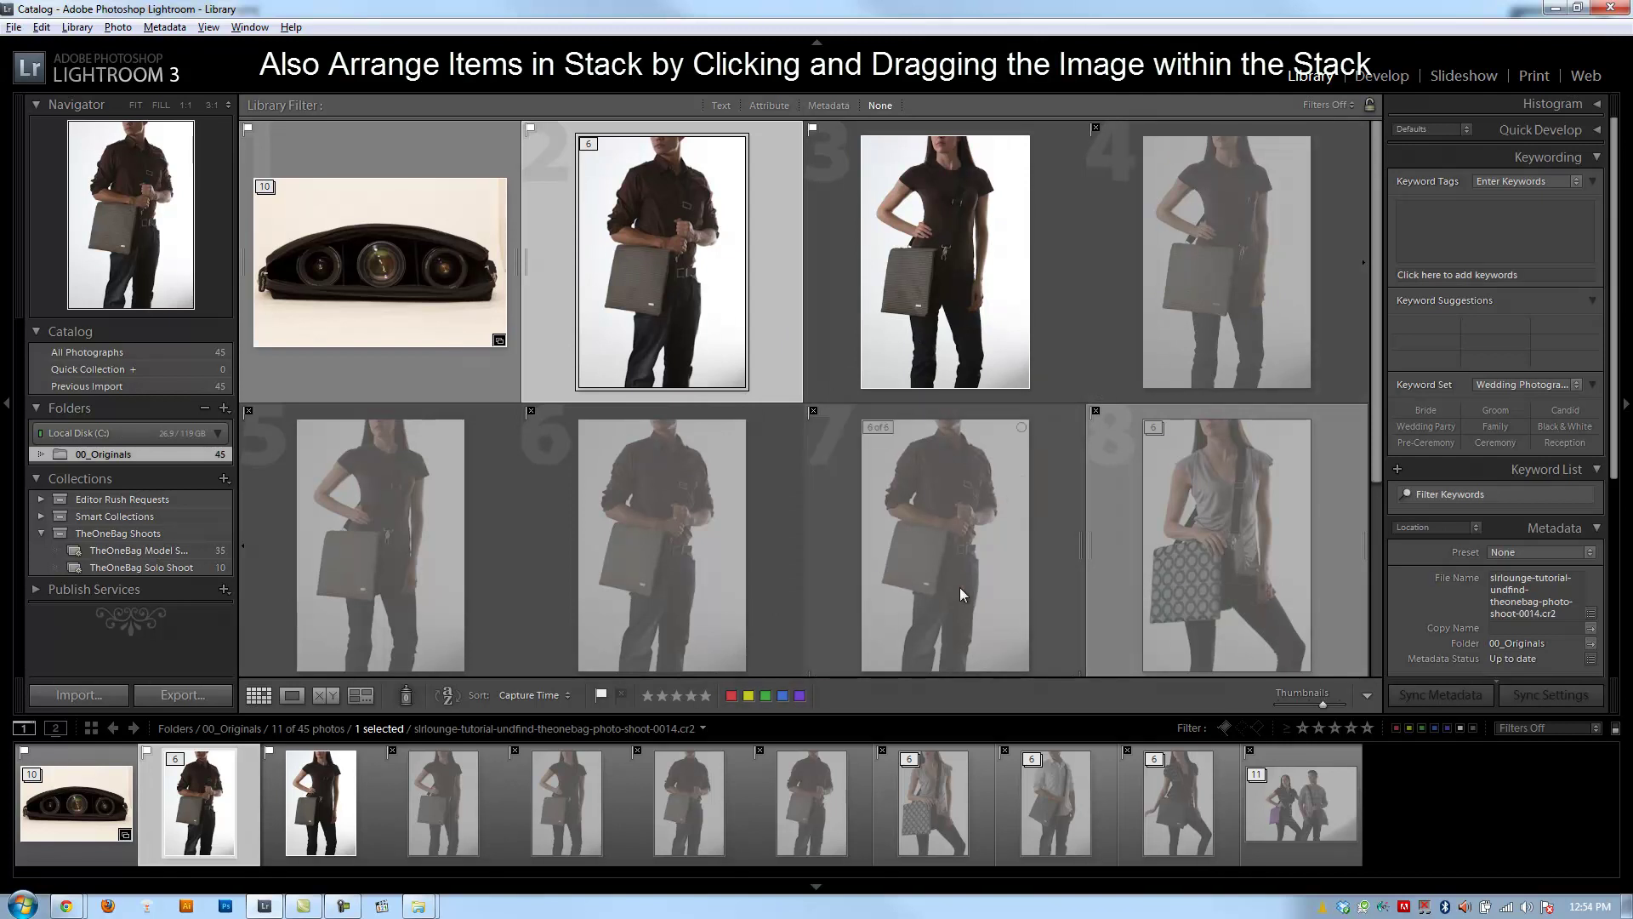
Collapse the first model stack and select the bag stack.
left_click(521, 267)
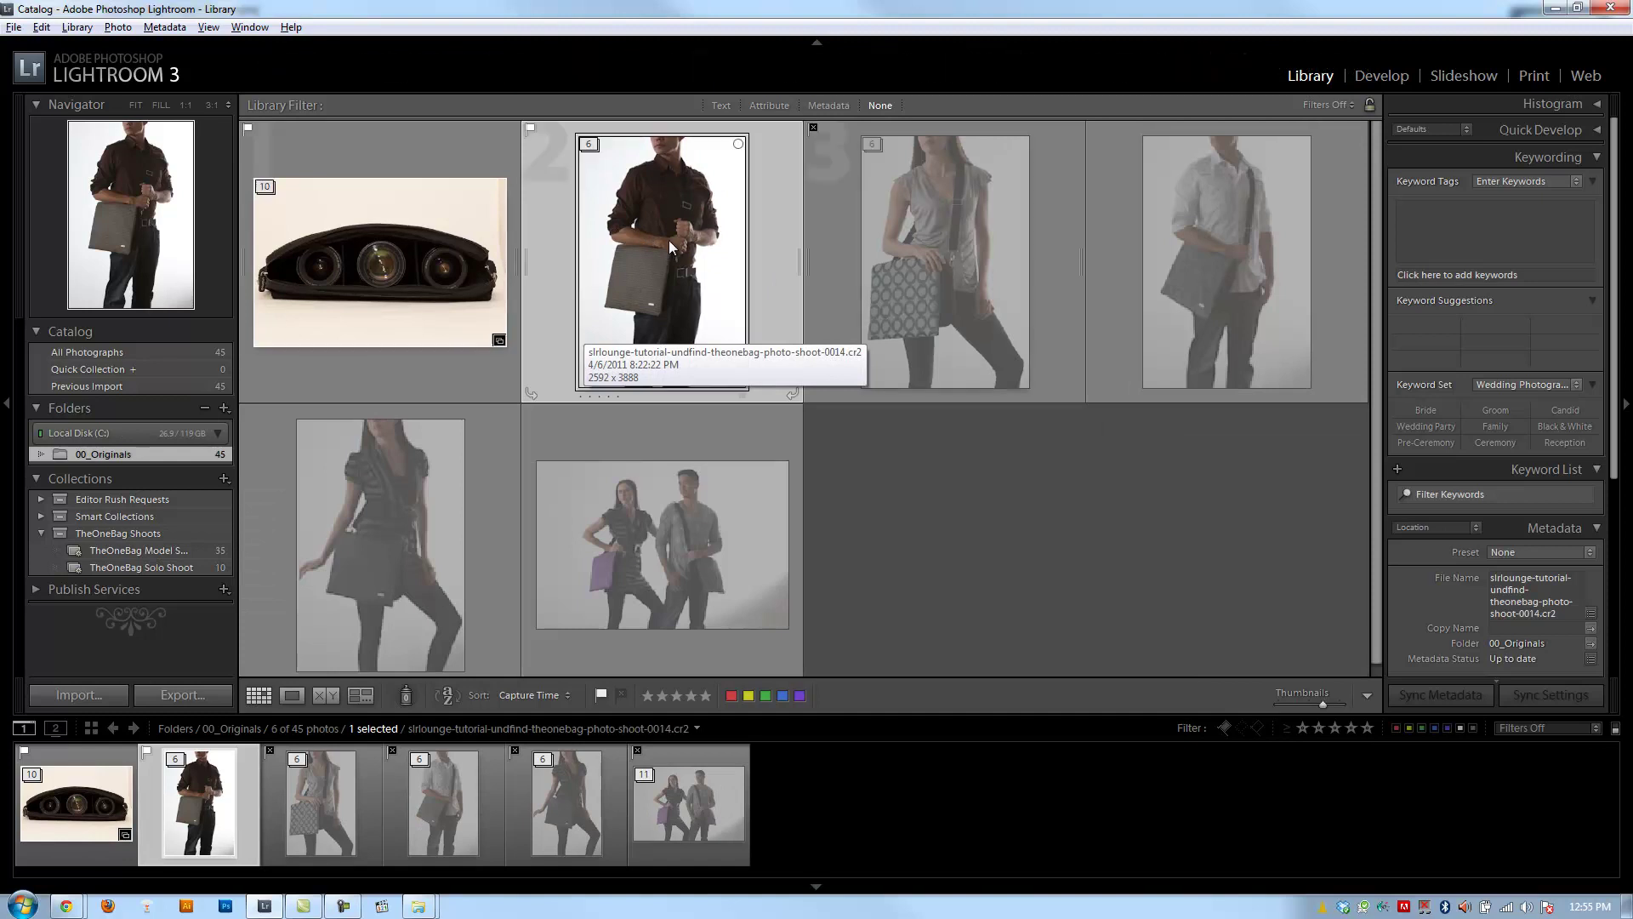
left_click(525, 255)
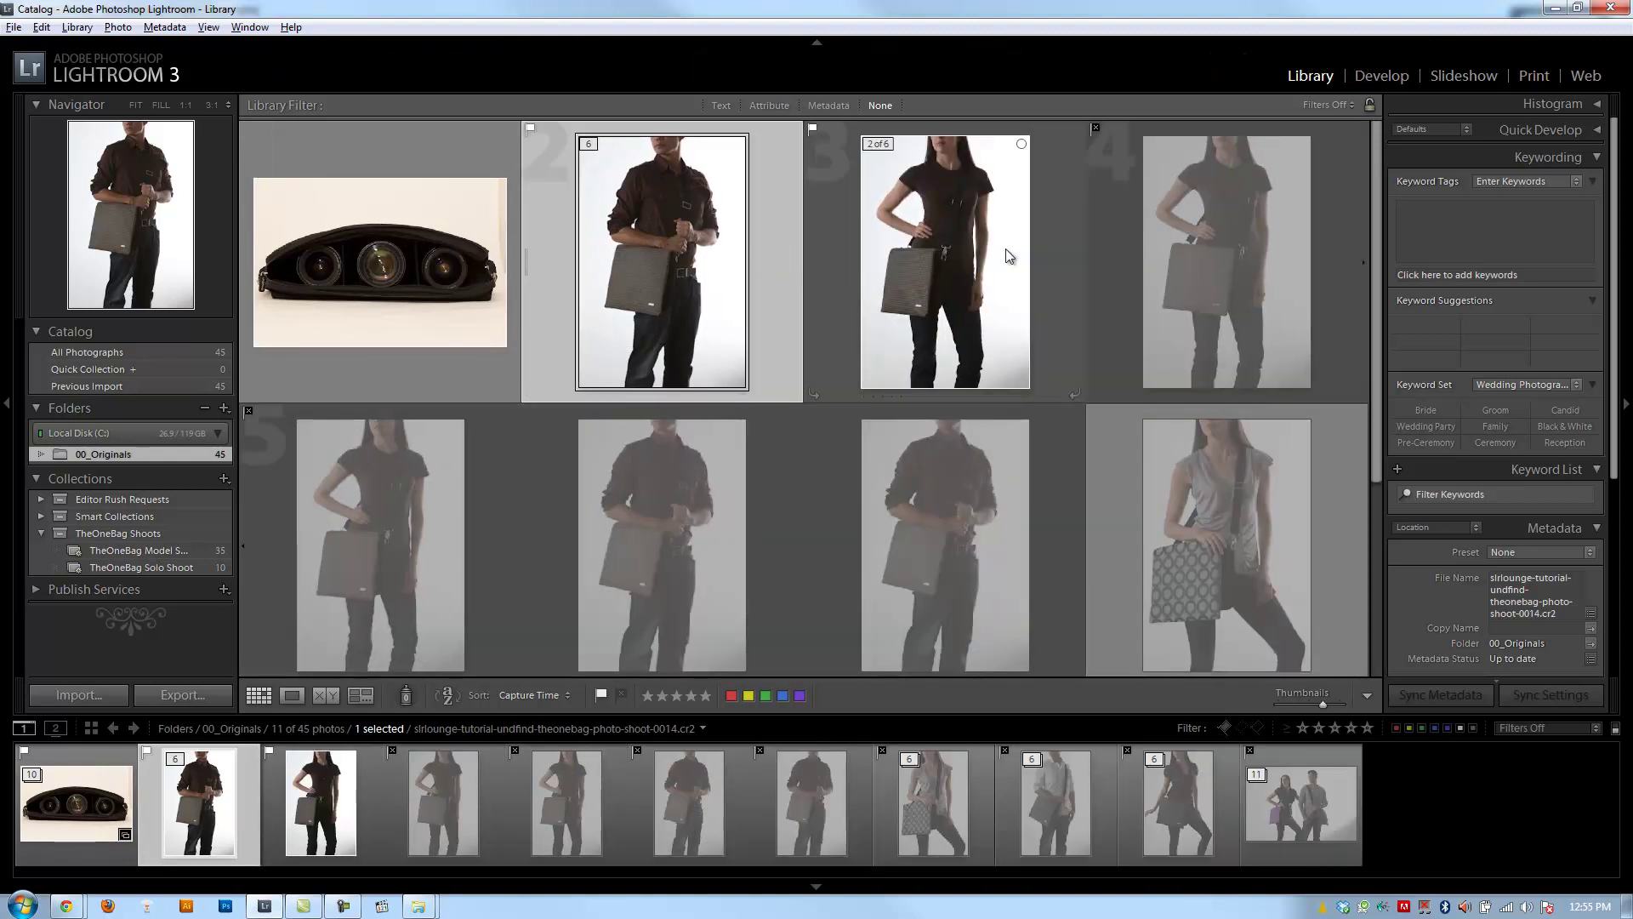
left_click(527, 260)
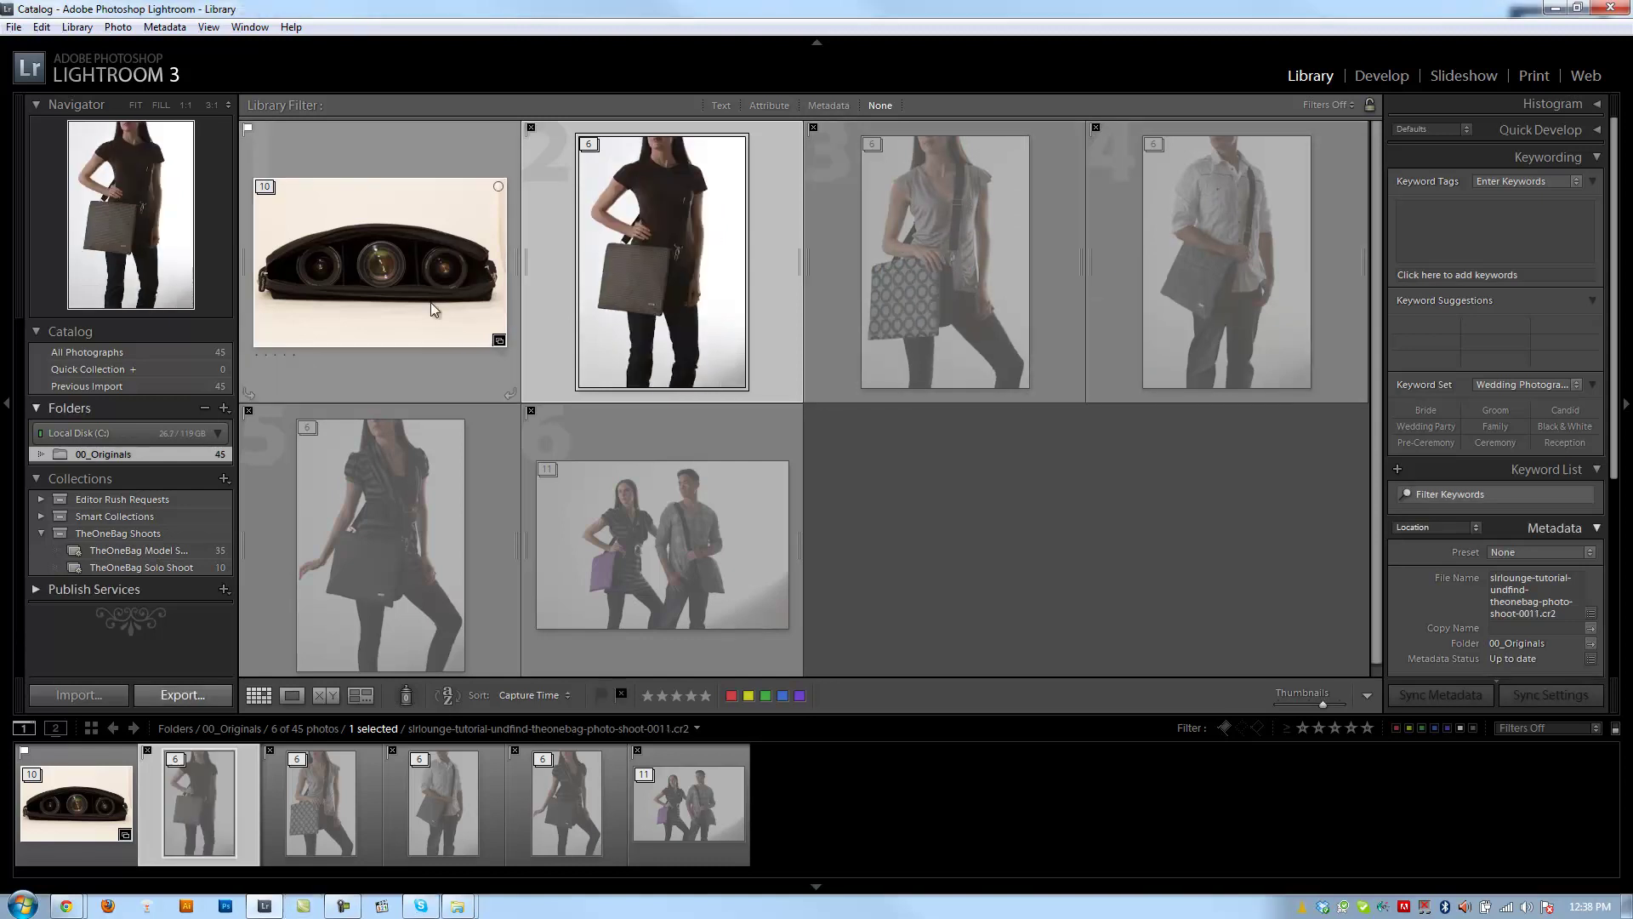
left_click(430, 303)
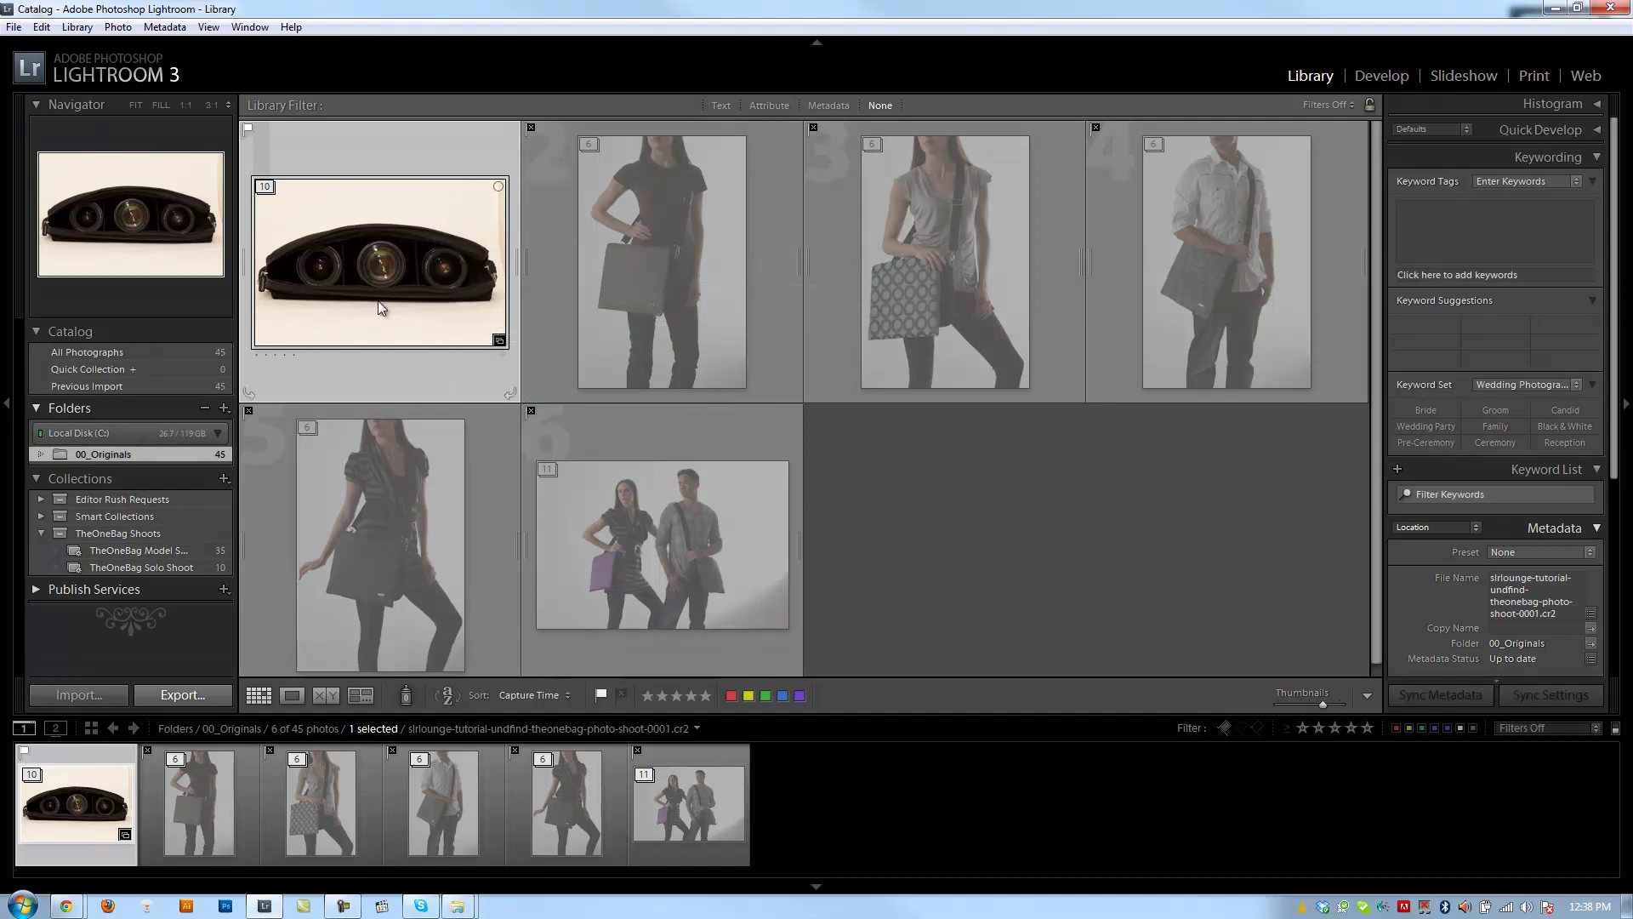
left_click(642, 282)
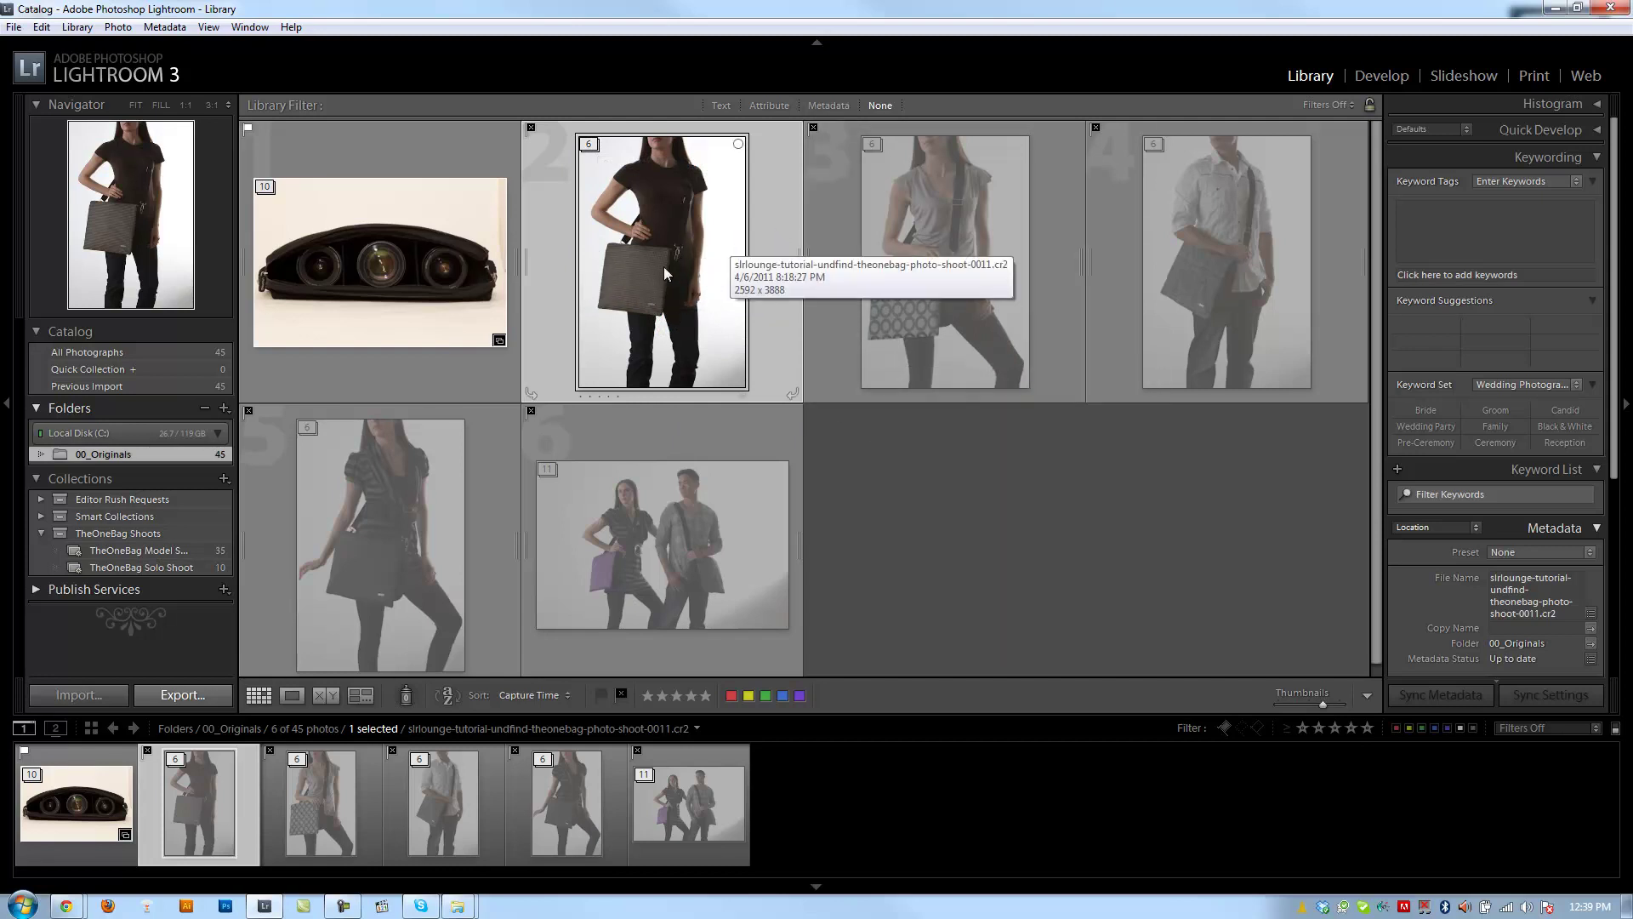
left_click(447, 231)
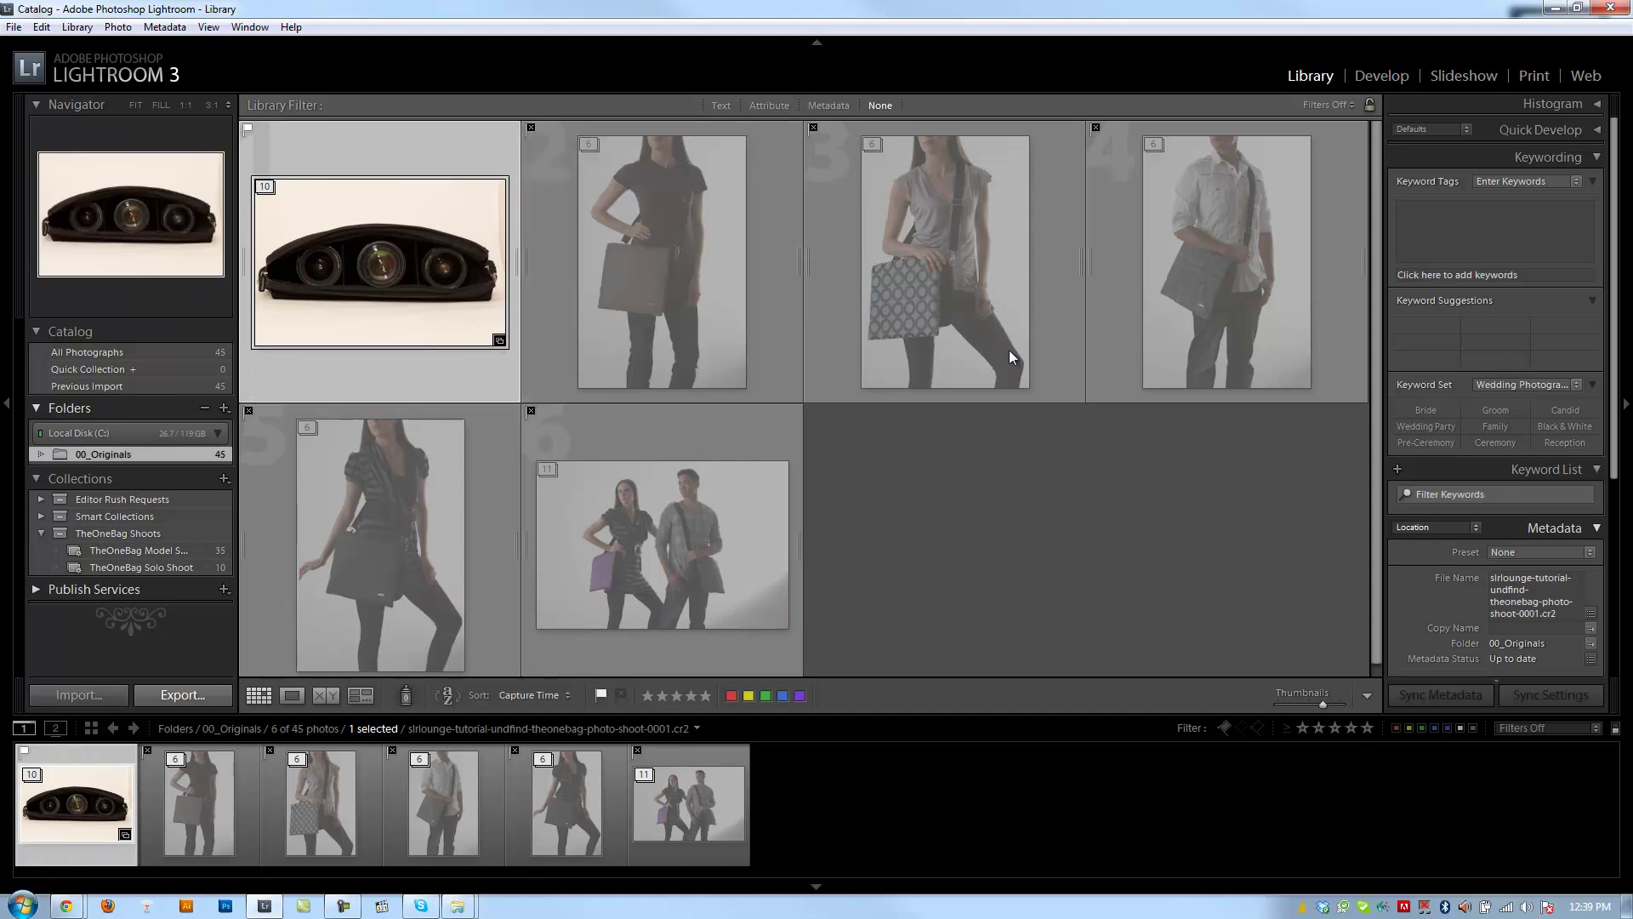